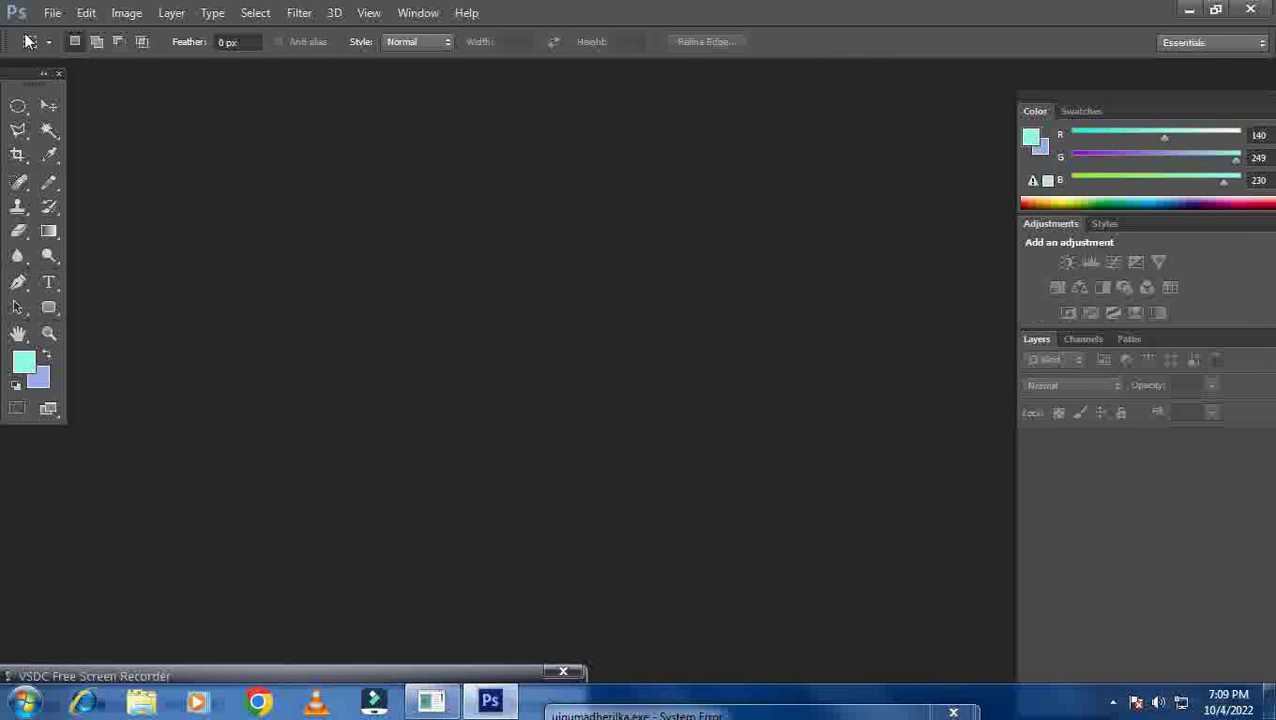
# Open the portrait photo from the "5 to 20 kb" folder on the desktop.
pyautogui.click(49, 13)
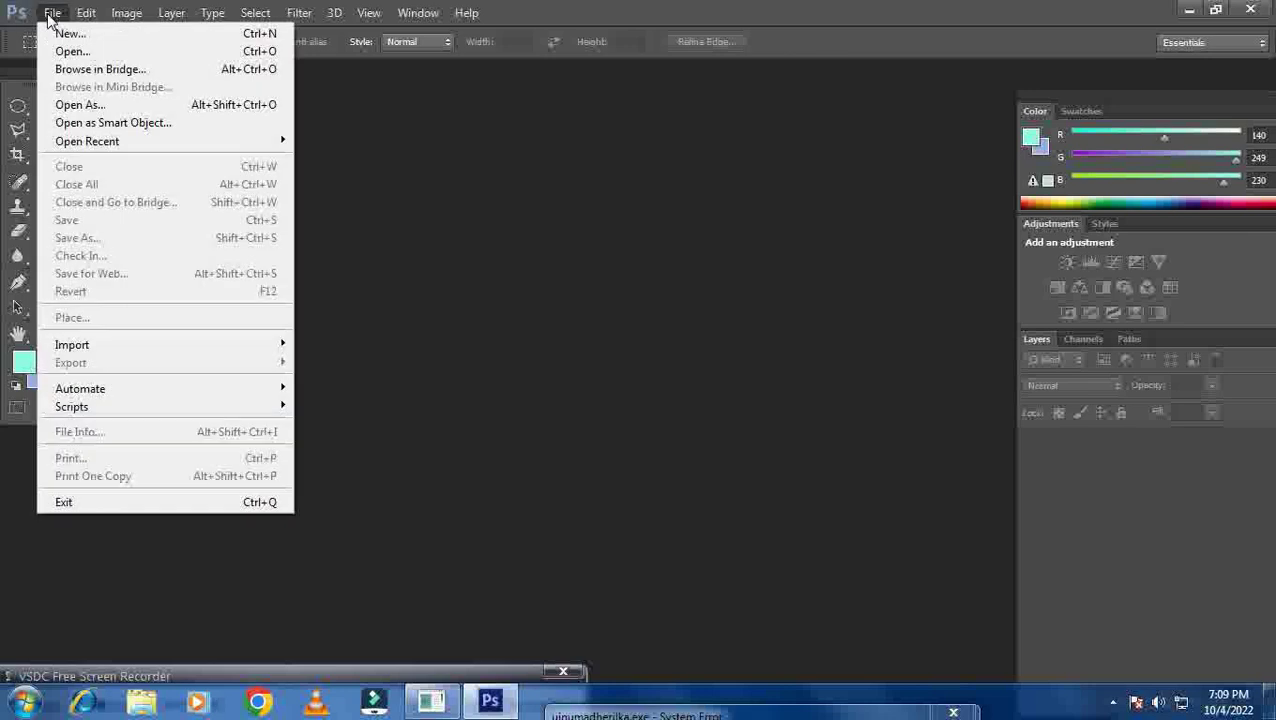
pyautogui.click(66, 52)
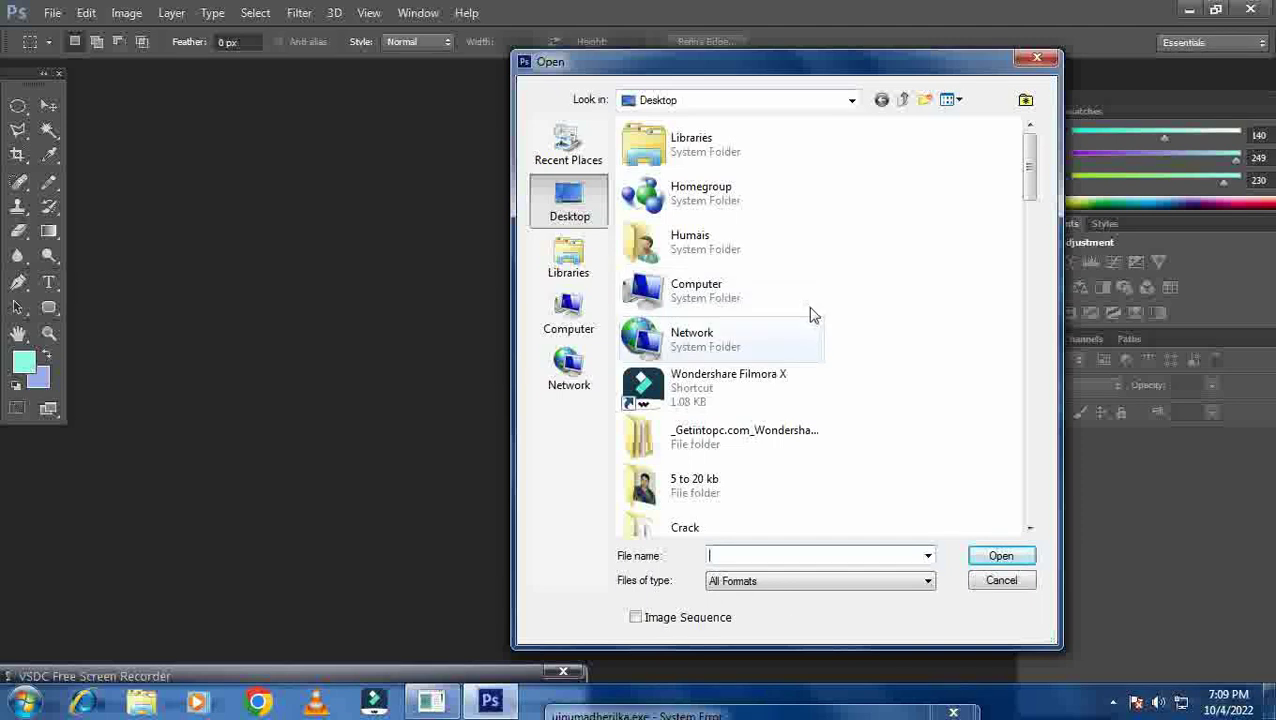
pyautogui.click(690, 487)
pyautogui.click(684, 486)
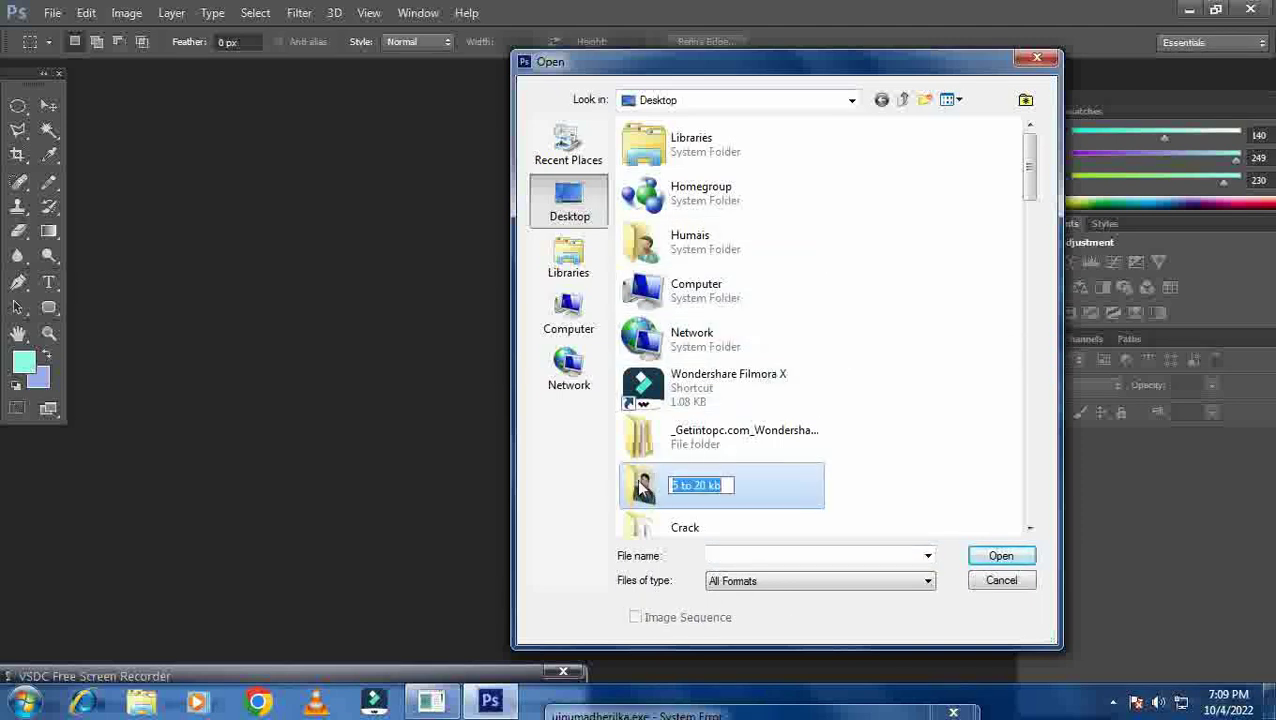
pyautogui.click(648, 490)
pyautogui.doubleClick(648, 490)
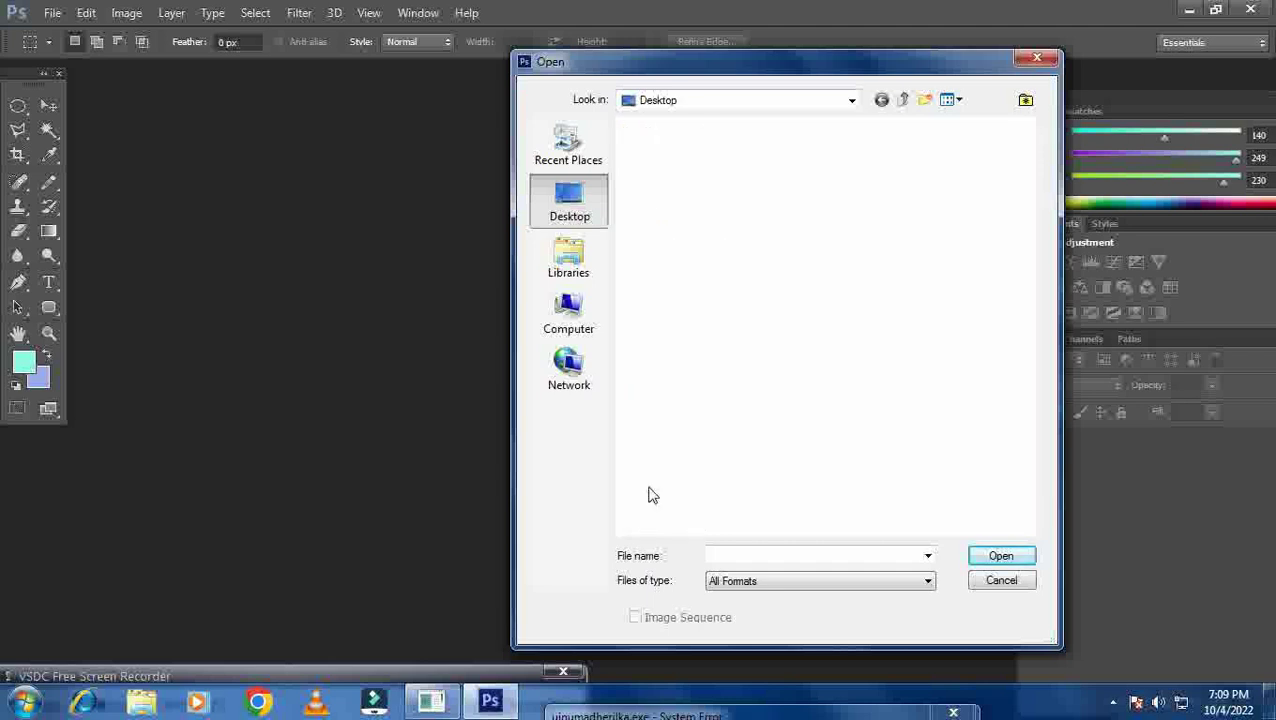
pyautogui.click(653, 167)
pyautogui.click(1014, 563)
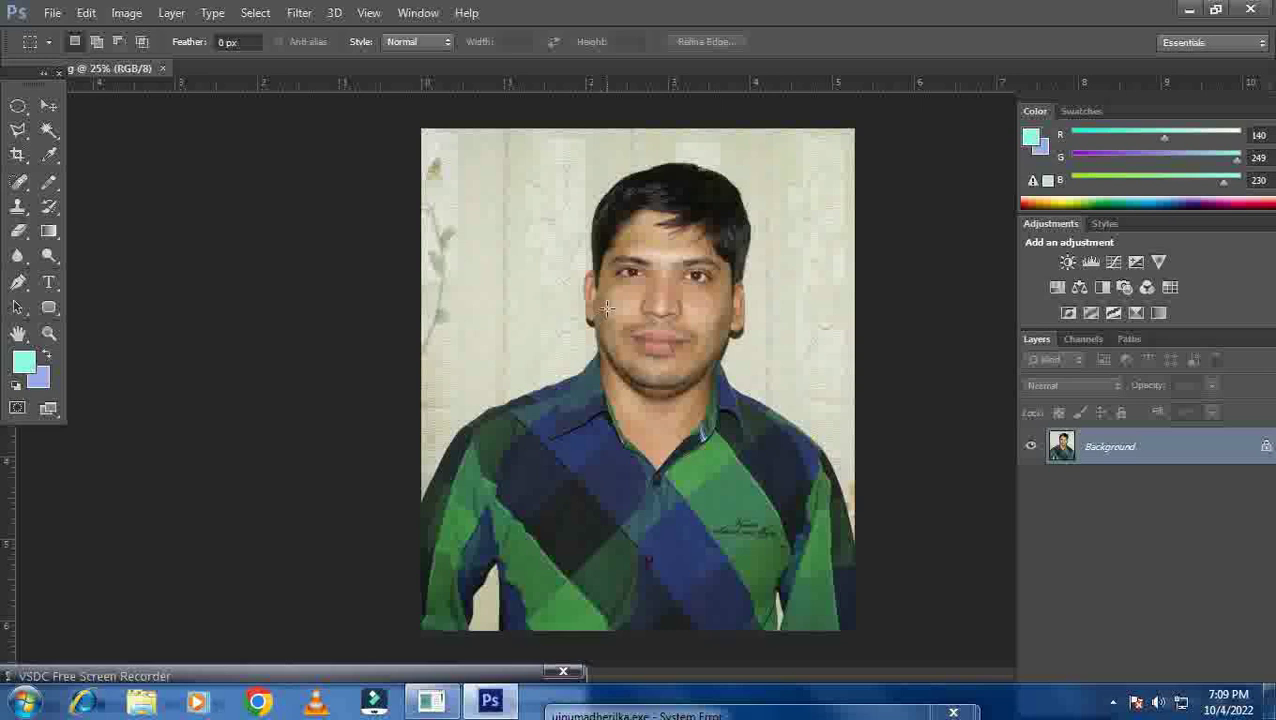
# Adjust the photo's Levels to input values of 20 for shadows, 1.10 for midtones and 238 for highlights.
pyautogui.hotkey('ctrl', 'l')
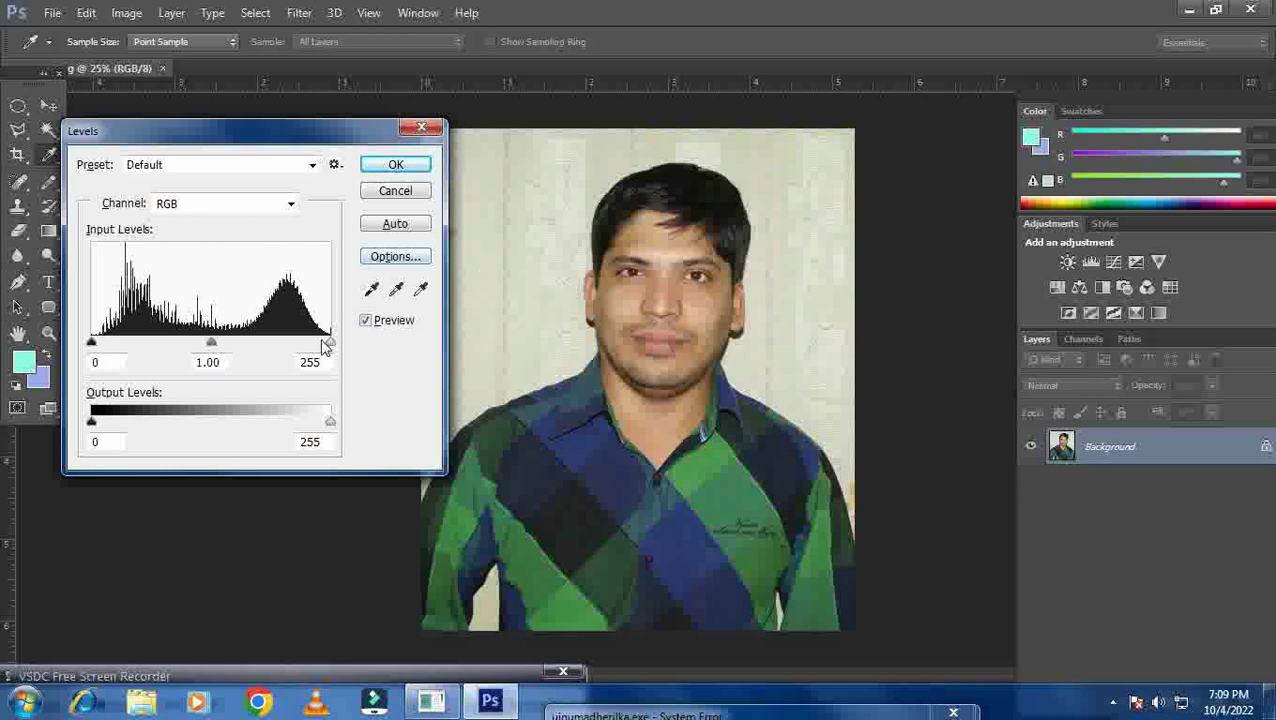
pyautogui.moveTo(327, 342); pyautogui.dragTo(315, 343)
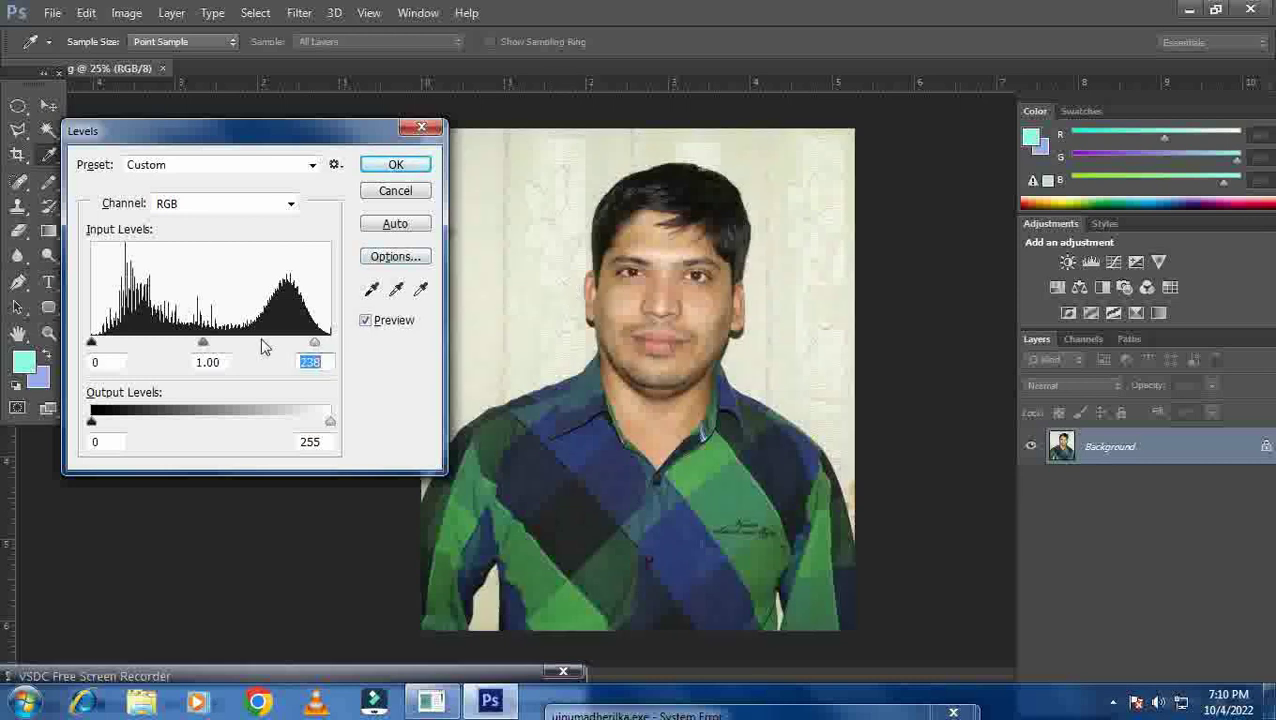
pyautogui.moveTo(202, 343); pyautogui.dragTo(195, 343)
pyautogui.moveTo(88, 343); pyautogui.dragTo(111, 344)
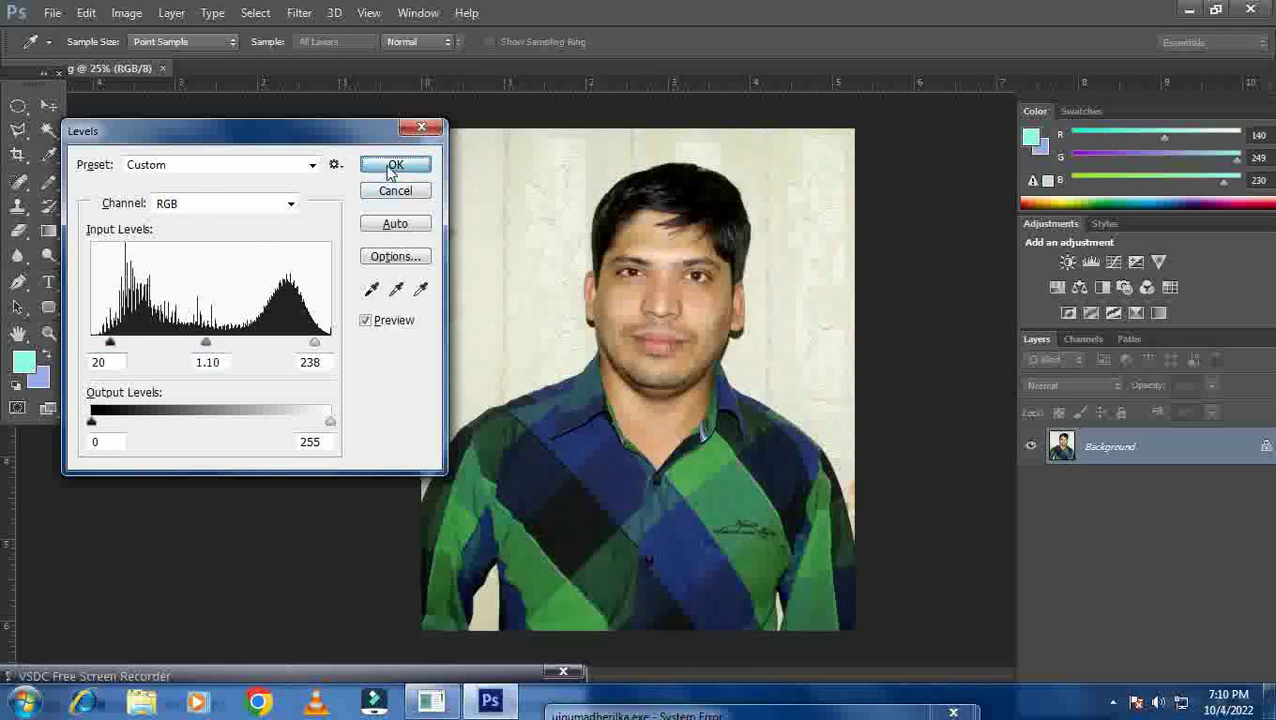
pyautogui.click(392, 167)
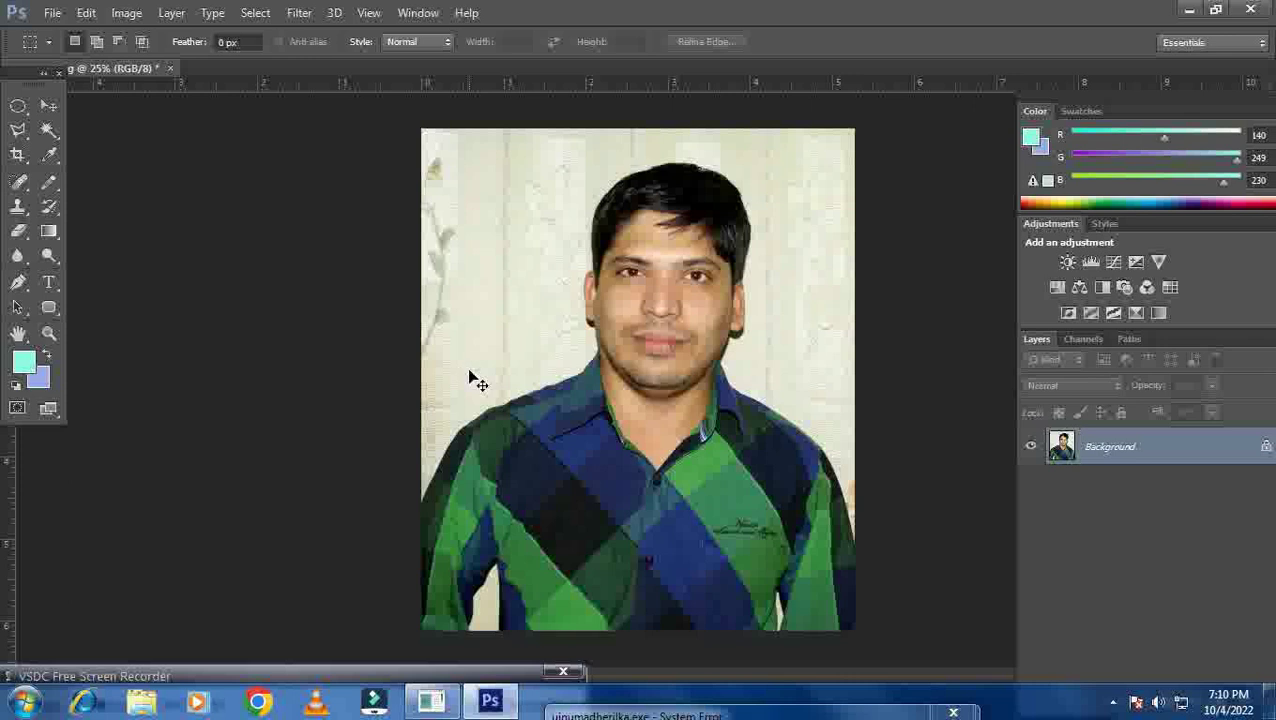
# Desaturate the photo as a trial and undo it.
pyautogui.hotkey('ctrl', 'shift', 'u')
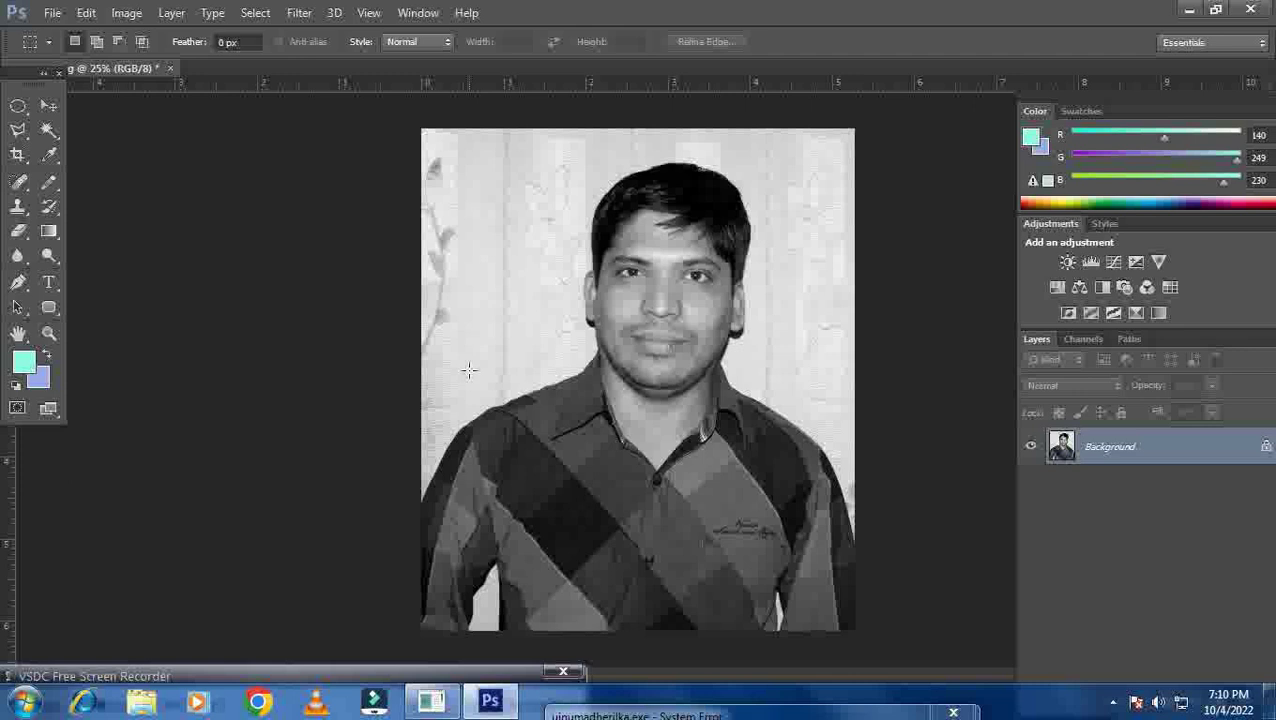
pyautogui.hotkey('ctrl', 'z')
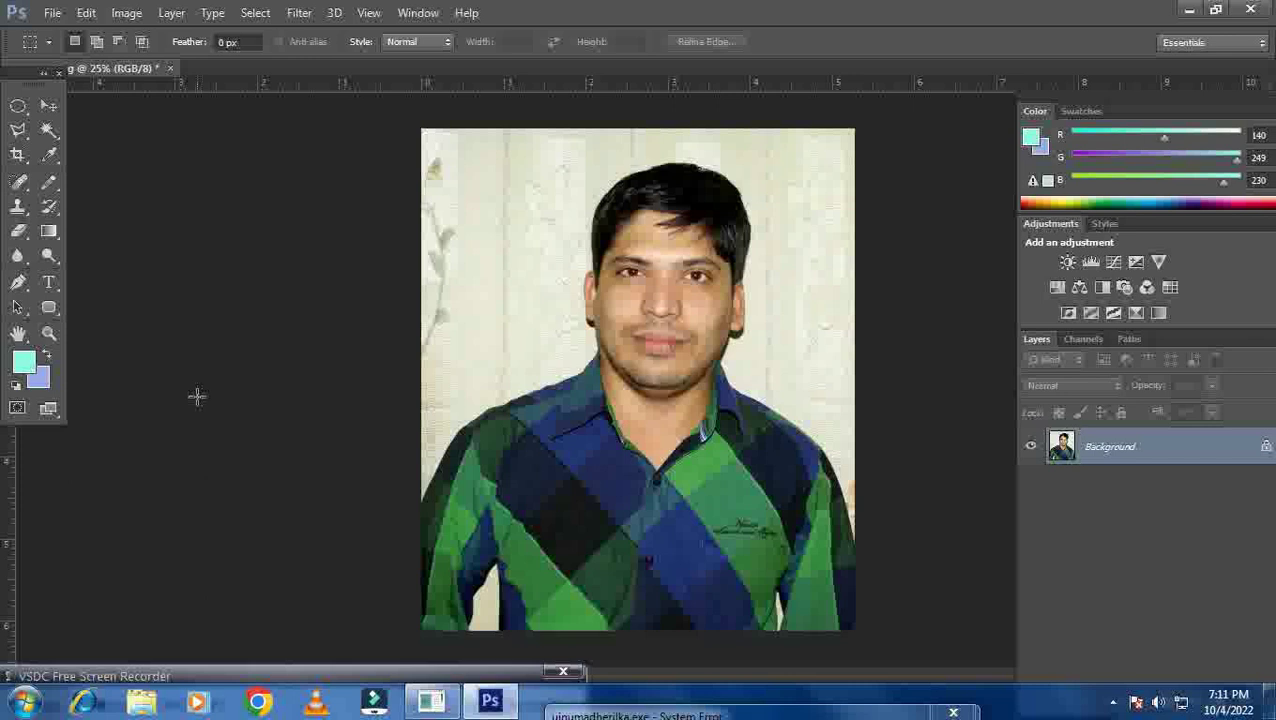
# Create a new white RGB document 4 inches wide and 6 inches high at 300 pixels/inch.
pyautogui.click(52, 12)
pyautogui.click(45, 32)
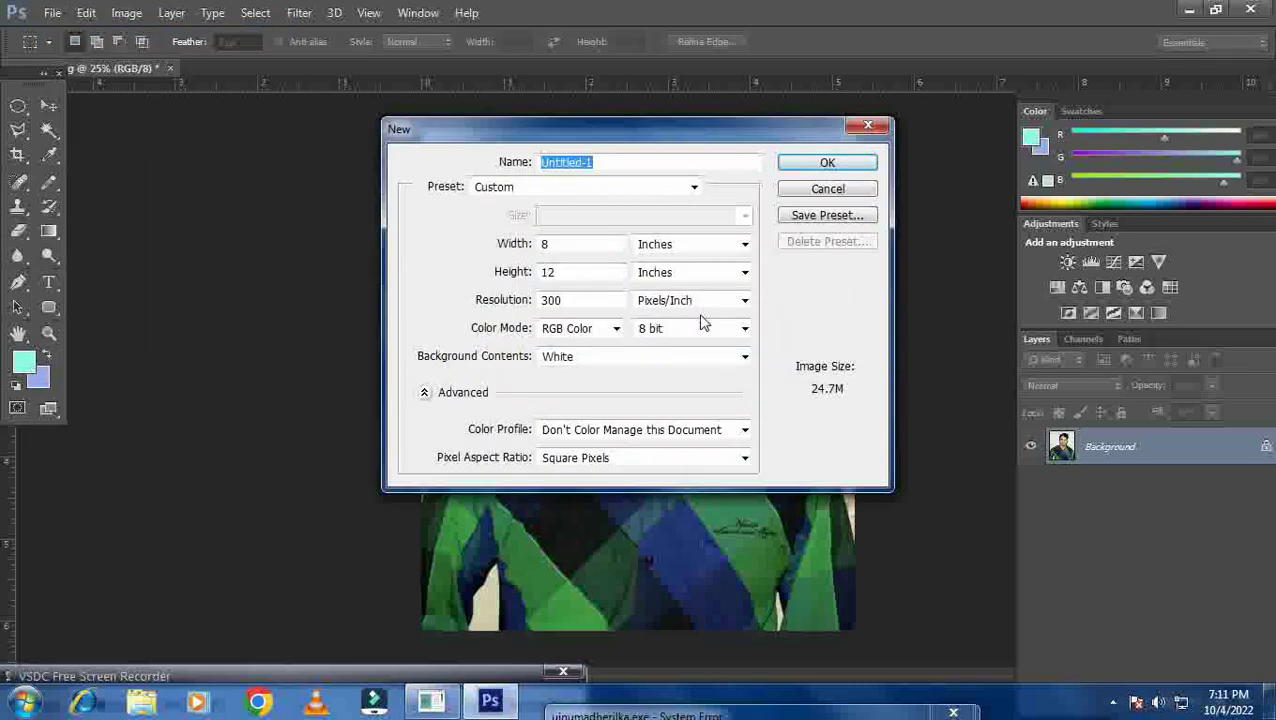
pyautogui.doubleClick(584, 244)
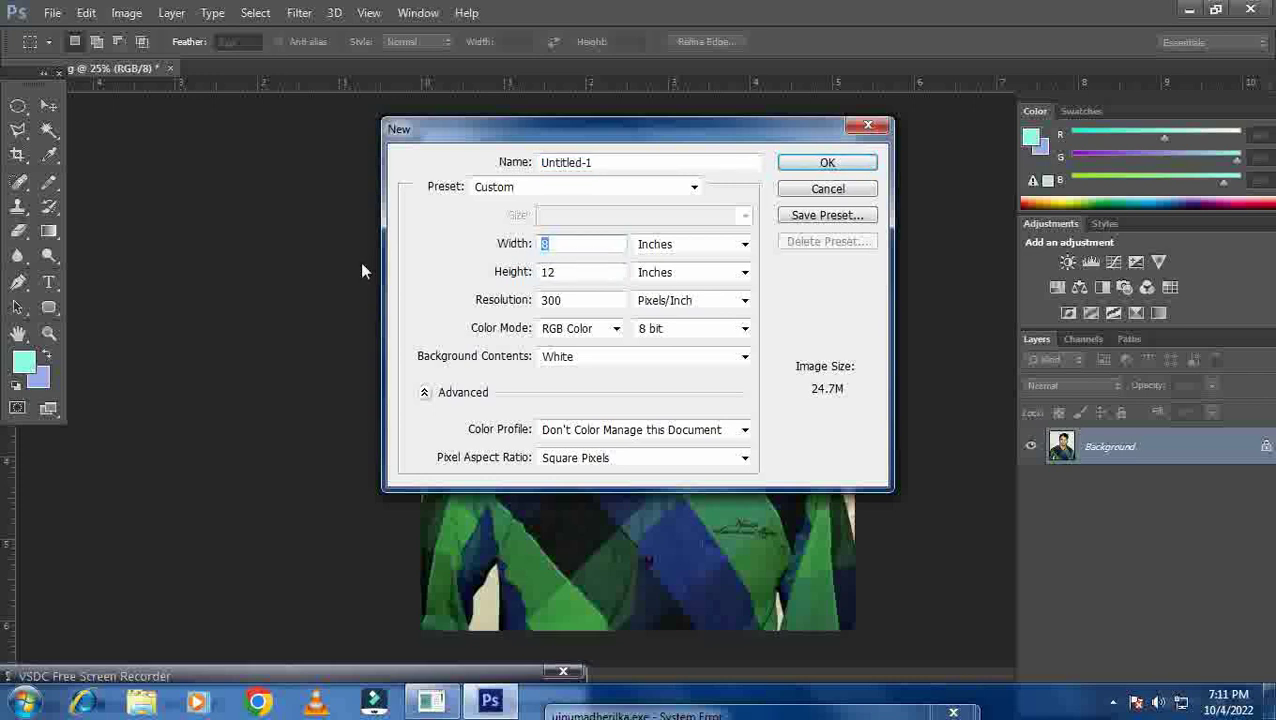
pyautogui.write('4')
pyautogui.doubleClick(575, 273)
pyautogui.write('6')
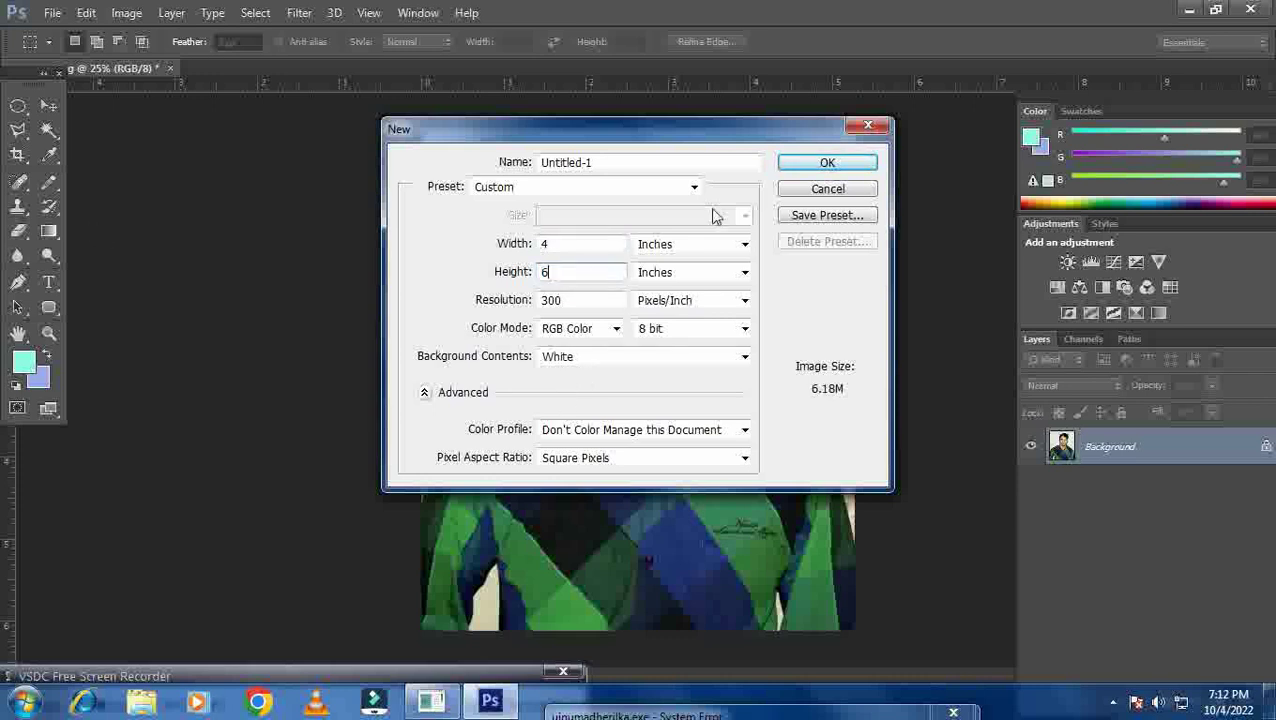
pyautogui.click(803, 165)
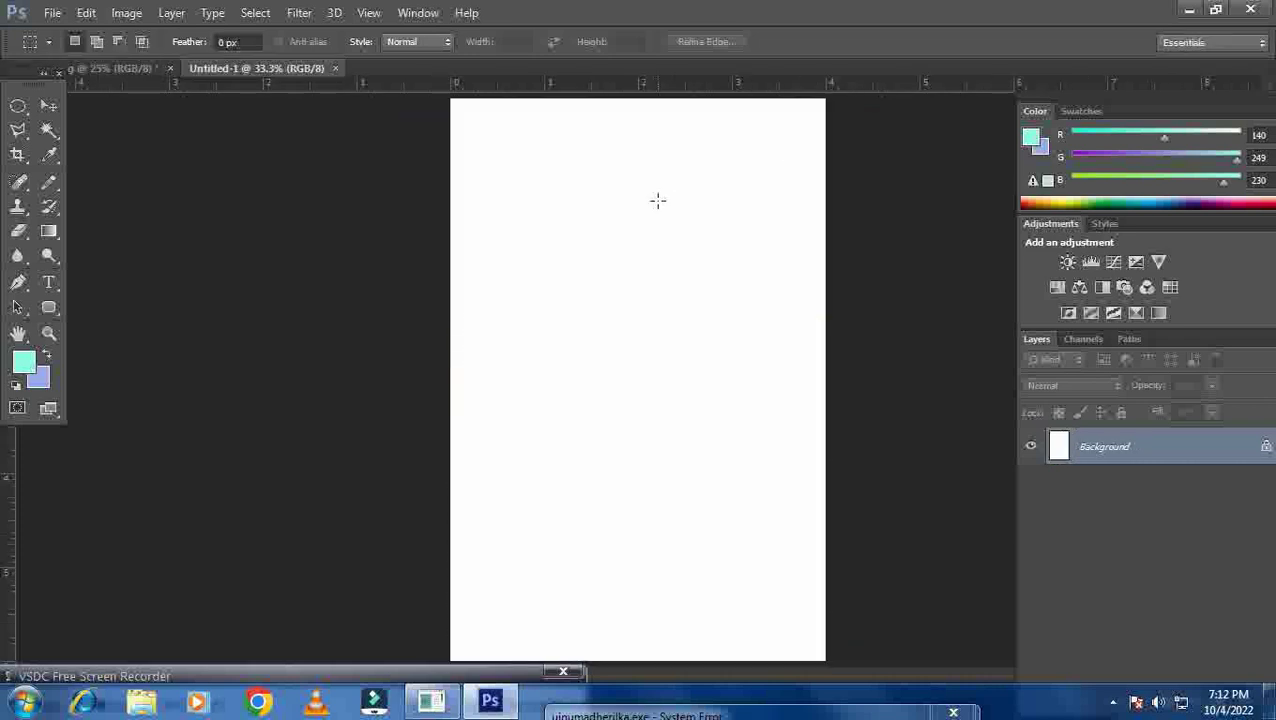
# Copy the portrait photo into the 4 × 6 inch document and position it so it fills the whole canvas.
pyautogui.click(116, 67)
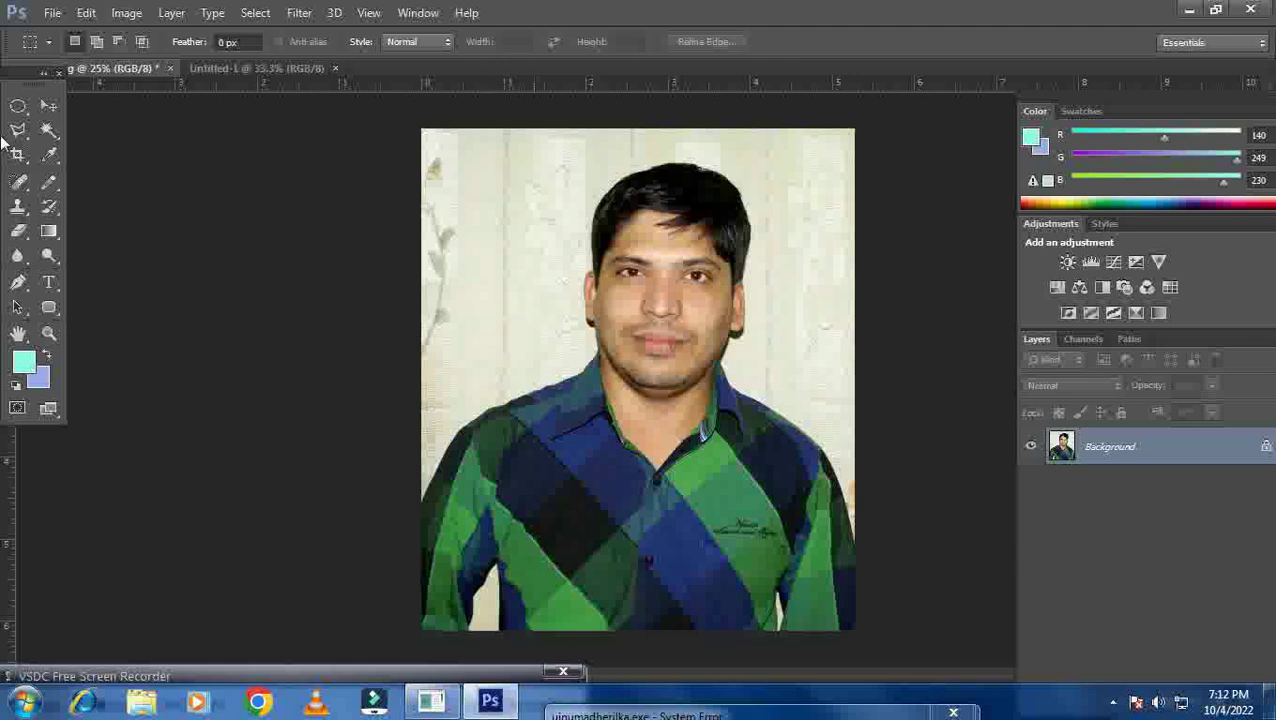
pyautogui.click(48, 105)
pyautogui.moveTo(155, 62); pyautogui.dragTo(621, 301)
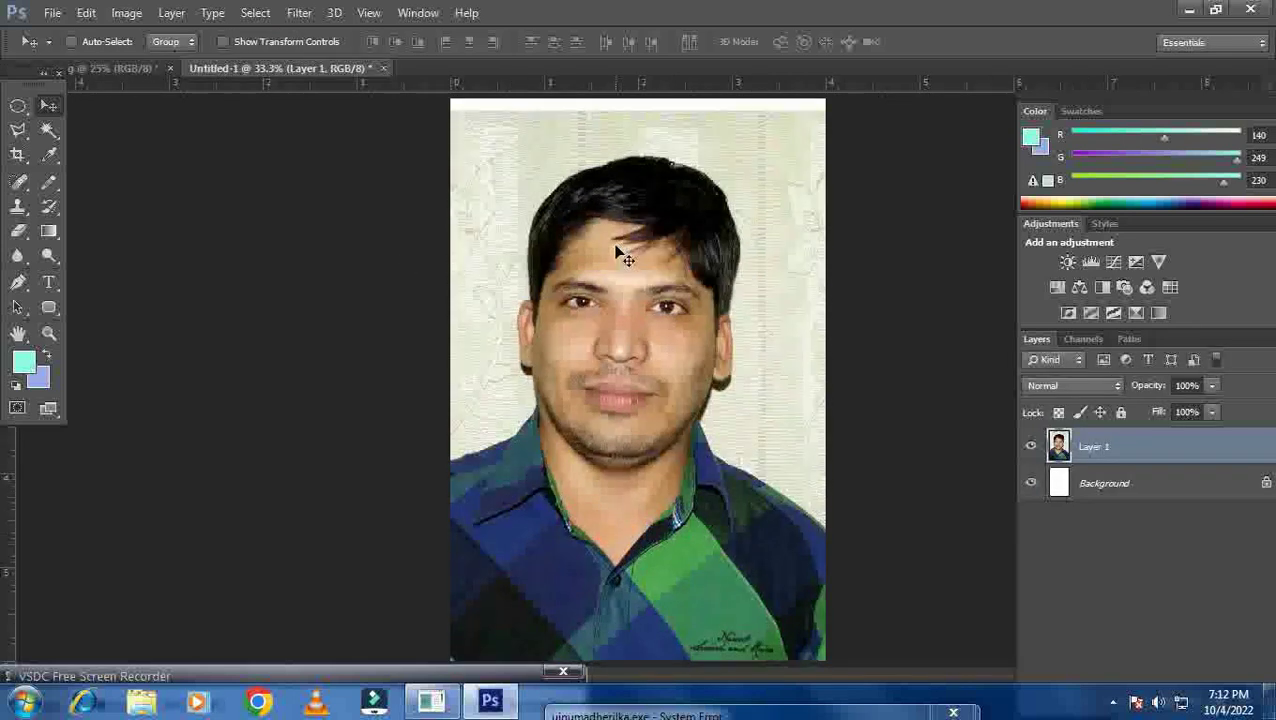
pyautogui.keyDown('alt'); pyautogui.click(592, 280); pyautogui.keyUp('alt')
pyautogui.moveTo(600, 345); pyautogui.dragTo(612, 313)
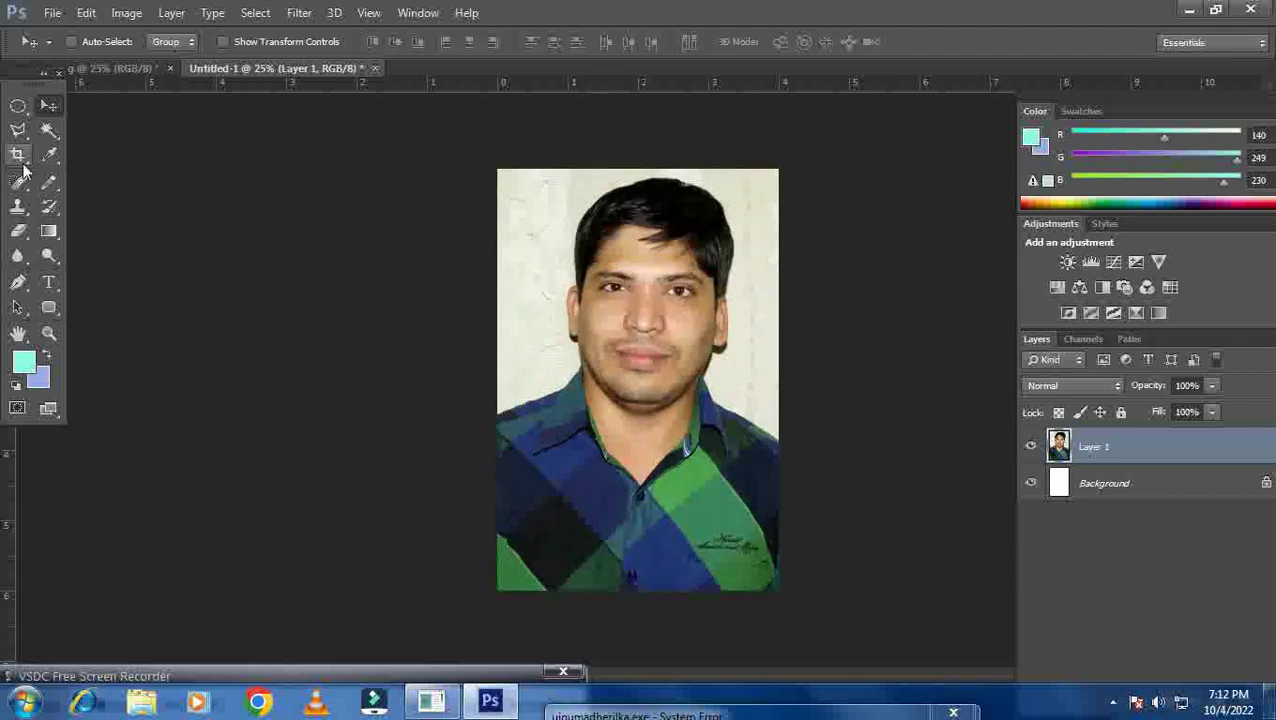
pyautogui.click(17, 154)
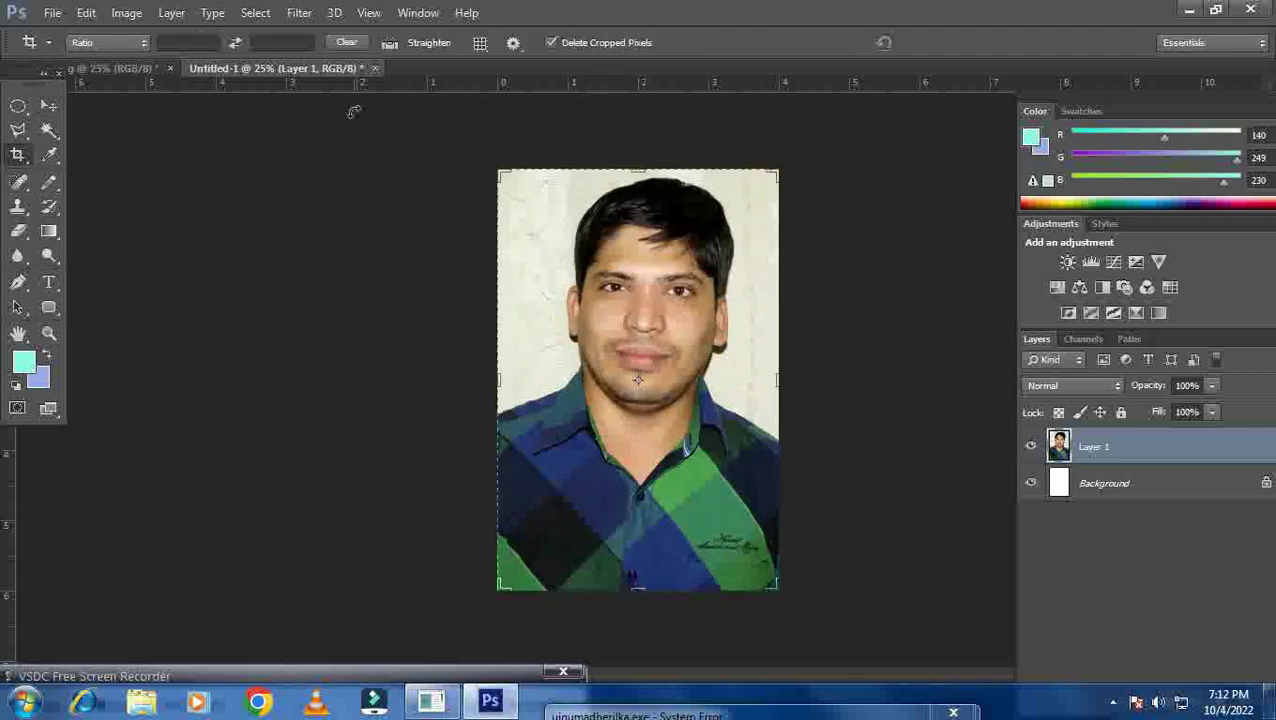
pyautogui.click(441, 242)
pyautogui.press('Escape')
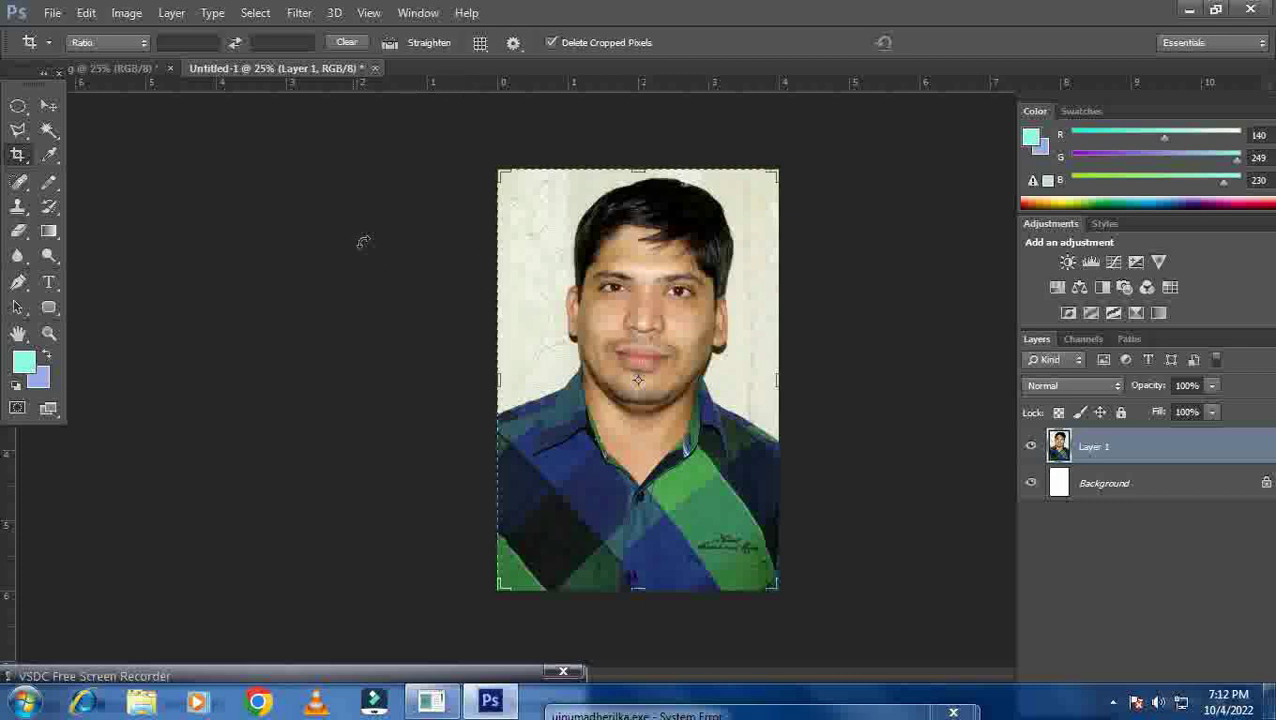
# Create a second white RGB document 8 inches wide and 12 inches high at 300 pixels/inch.
pyautogui.click(55, 12)
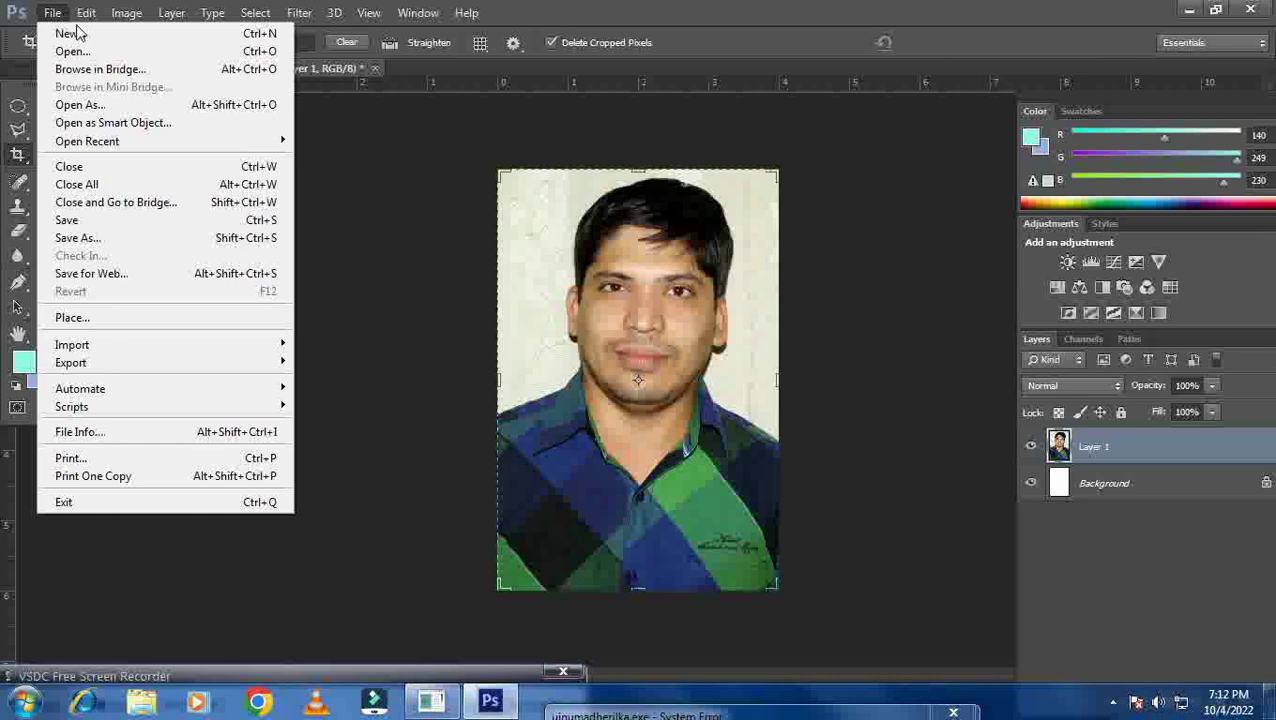
pyautogui.click(78, 34)
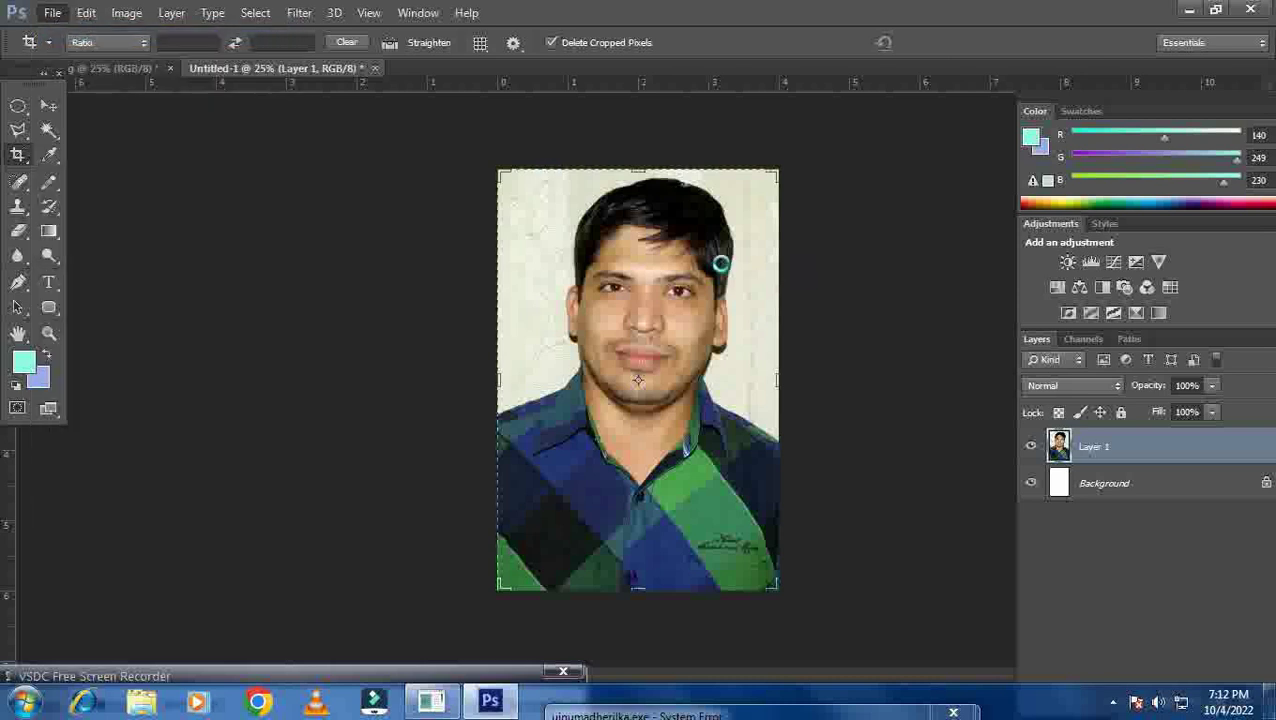
pyautogui.doubleClick(562, 245)
pyautogui.write('8')
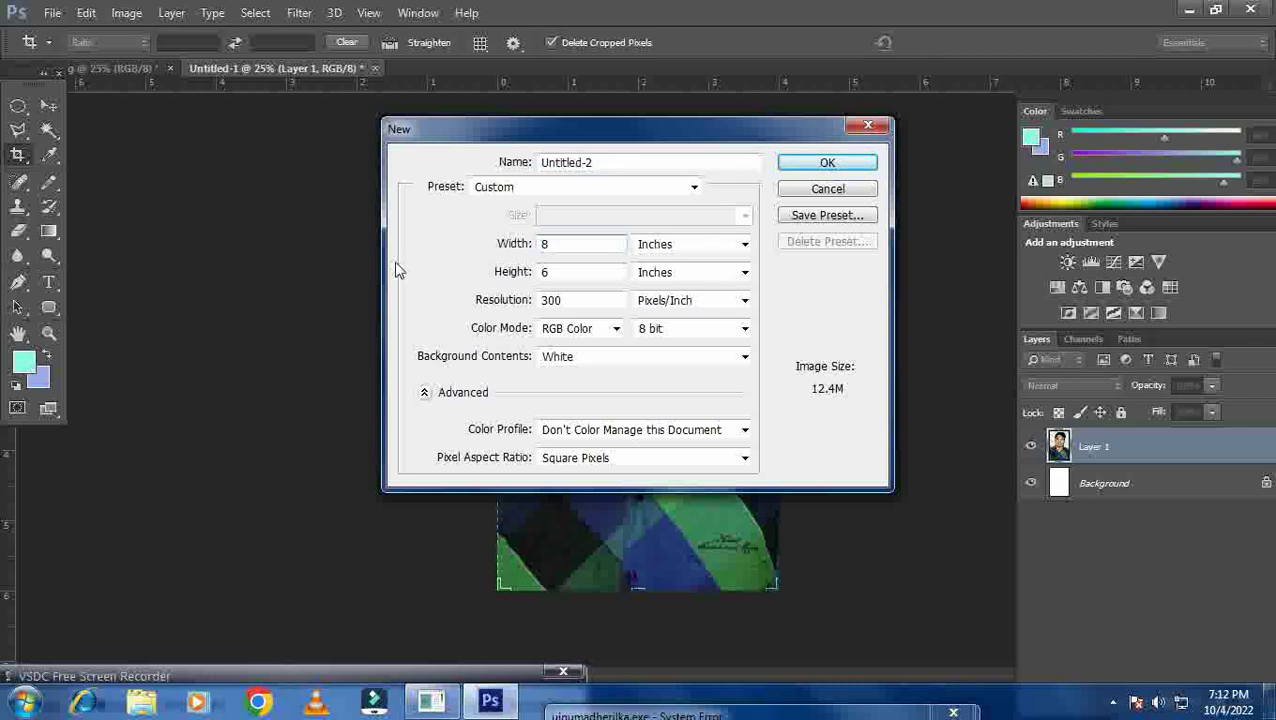
pyautogui.doubleClick(567, 274)
pyautogui.write('12')
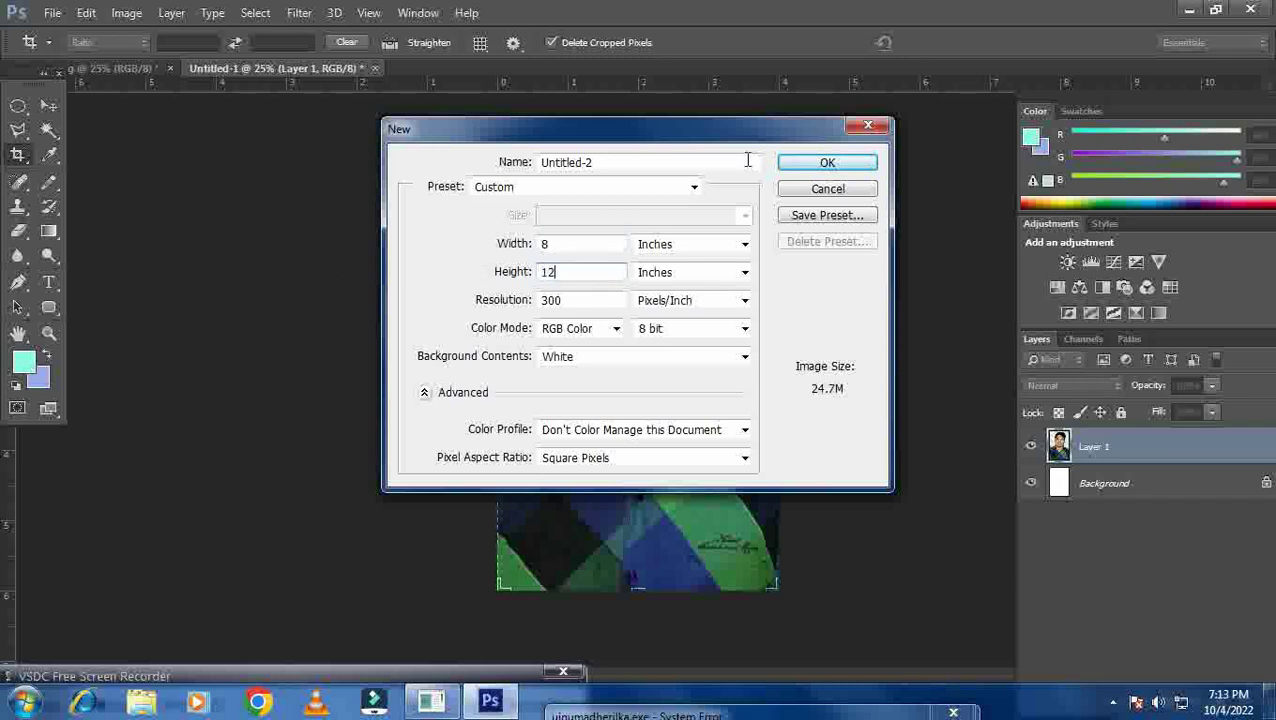
pyautogui.click(827, 163)
# Return to the 4 × 6 inch portrait document, select its whole canvas and activate the Rectangular Marquee tool.
pyautogui.click(211, 65)
pyautogui.click(48, 105)
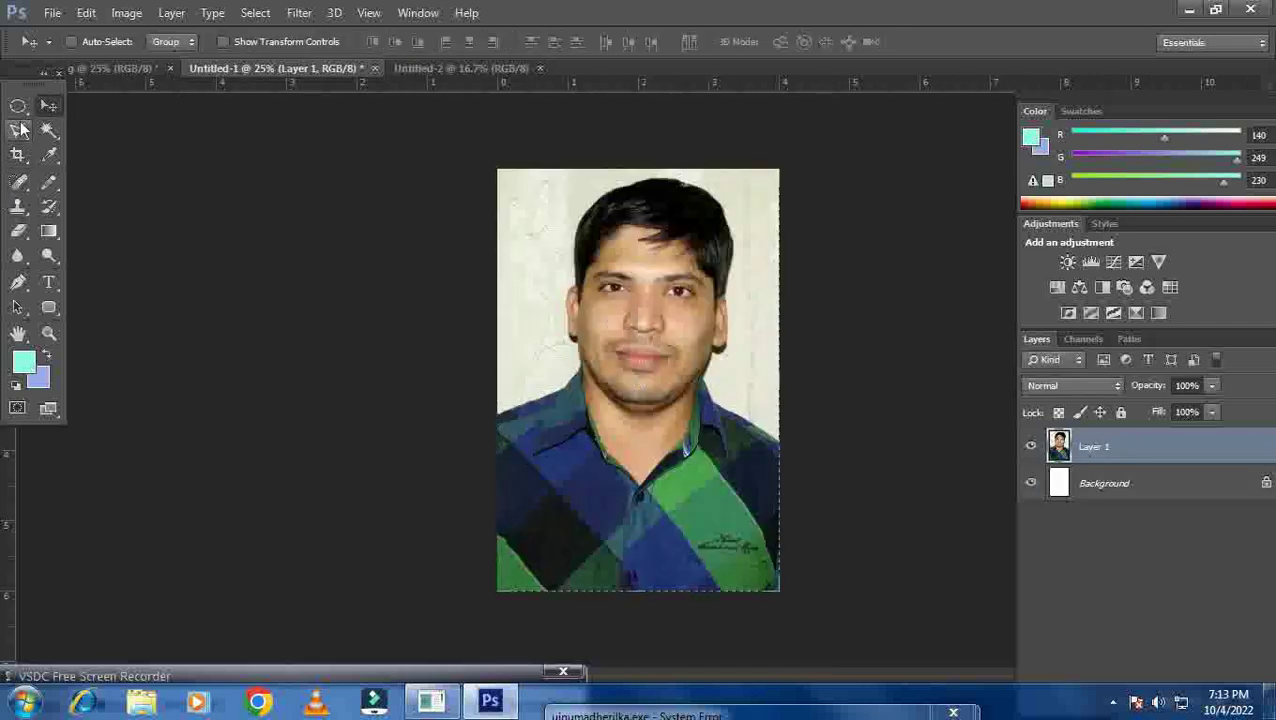
pyautogui.click(19, 108)
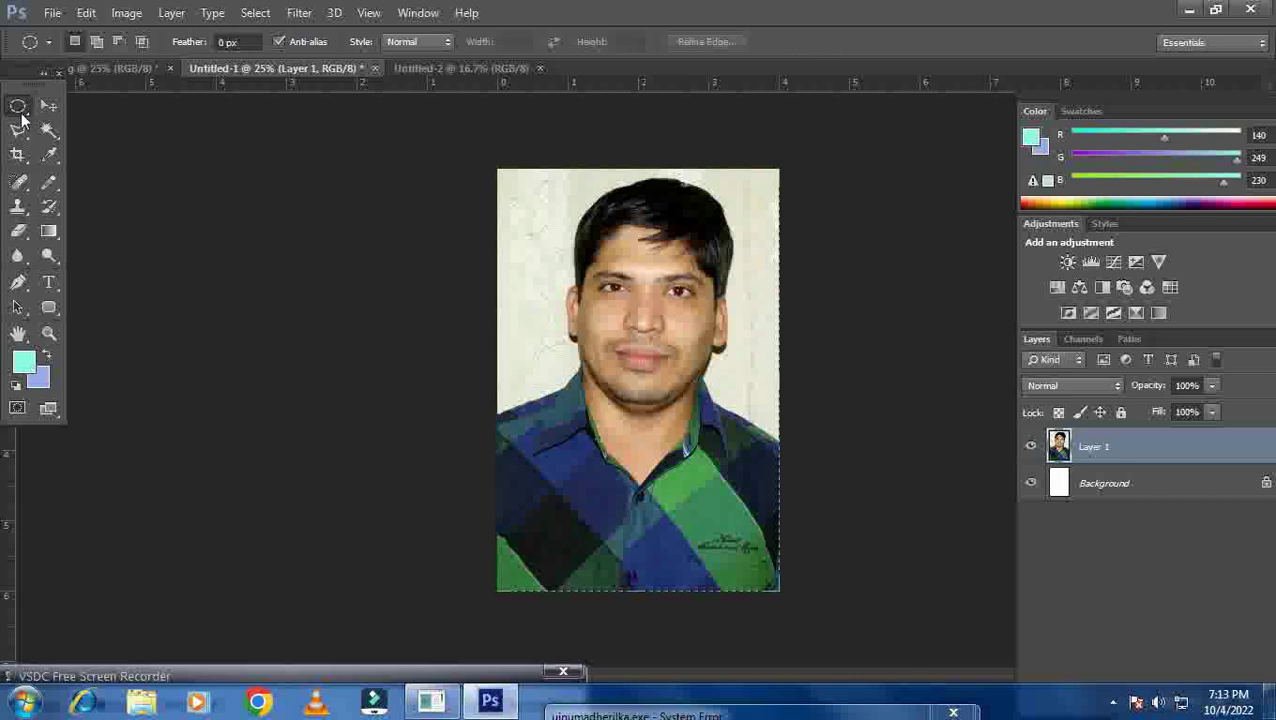
pyautogui.rightClick(21, 115)
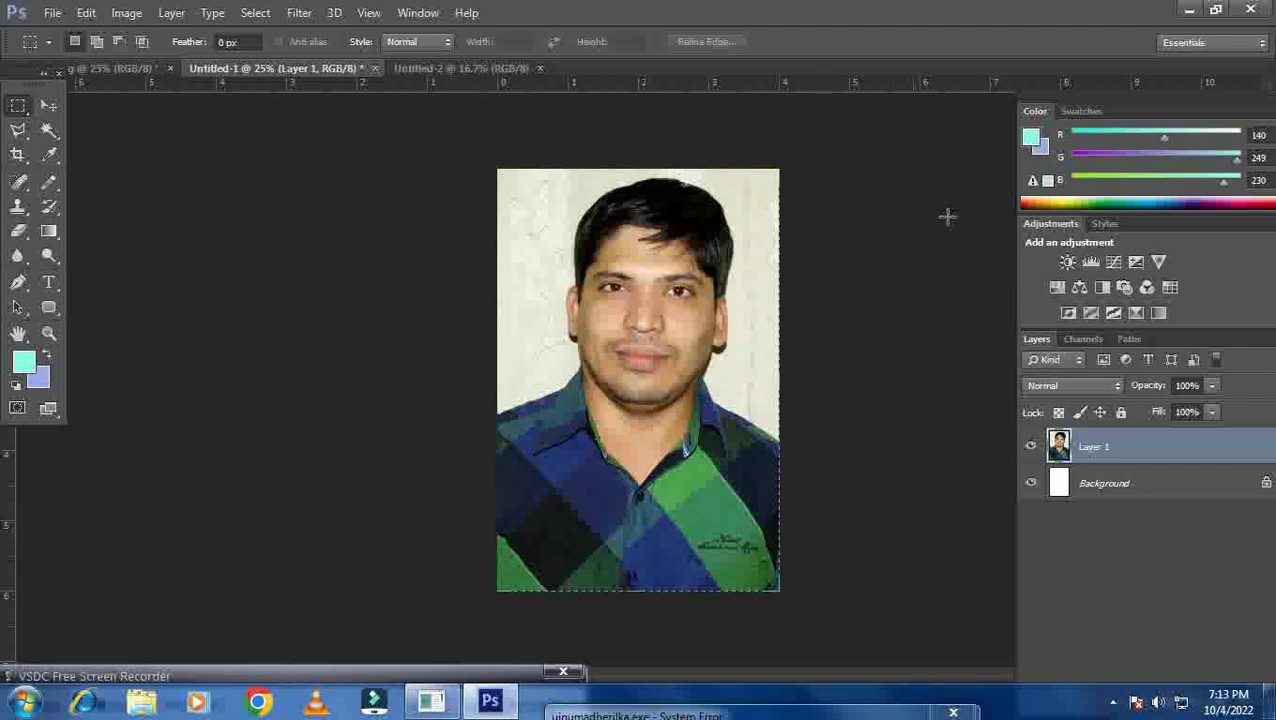
# Float the Swatches and Layers panels and give the portrait layer a 4 px black outside stroke.
pyautogui.moveTo(1101, 108); pyautogui.dragTo(1050, 46)
pyautogui.moveTo(1156, 333); pyautogui.dragTo(1079, 164)
pyautogui.click(1066, 533)
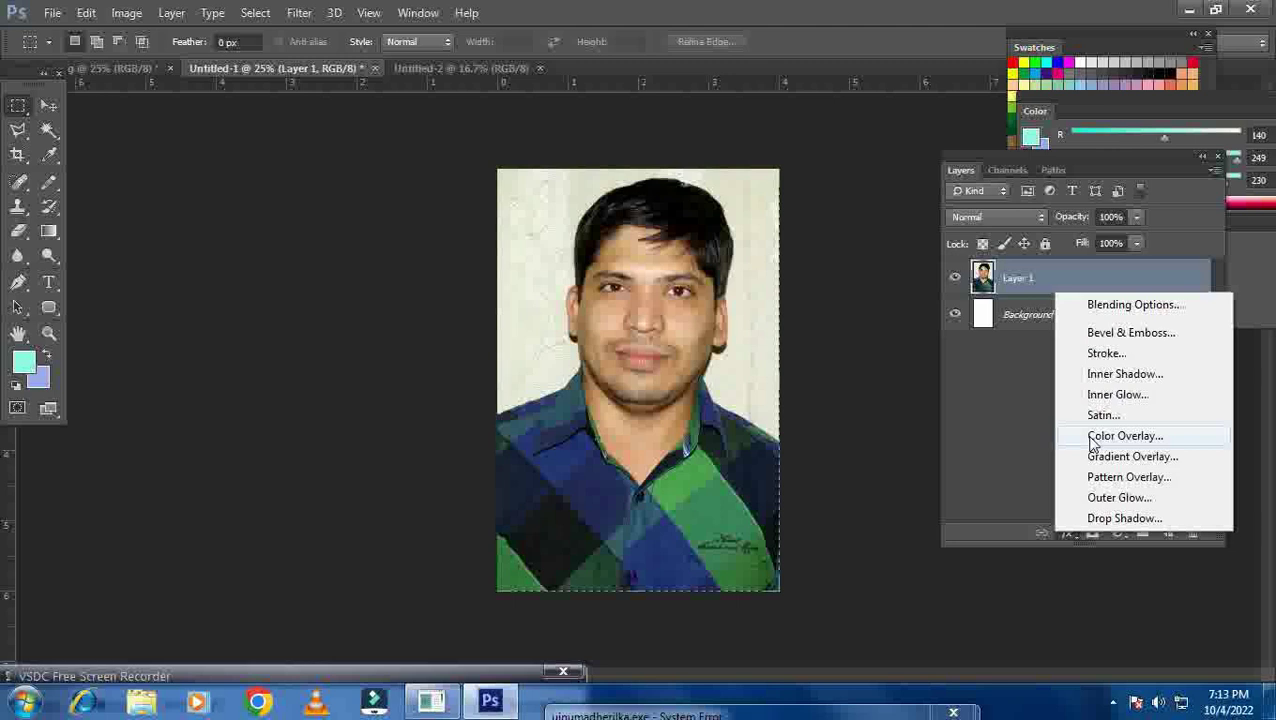
pyautogui.click(1106, 355)
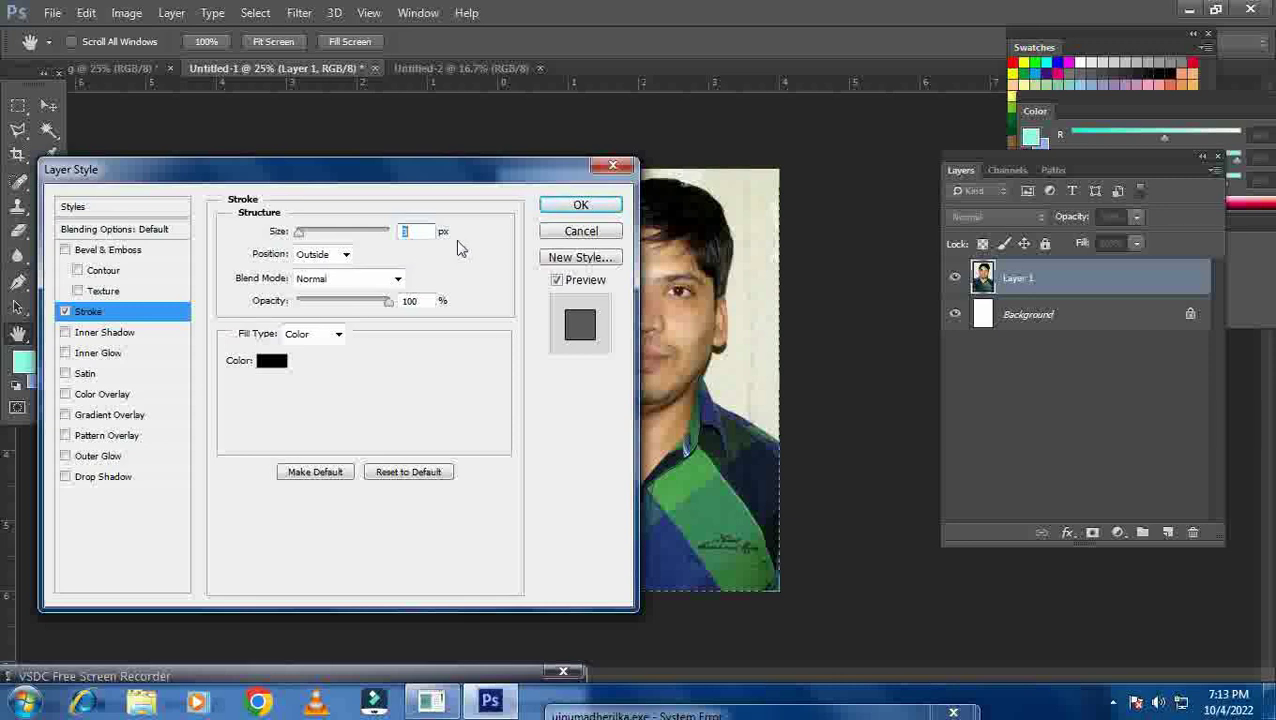
pyautogui.write('4')
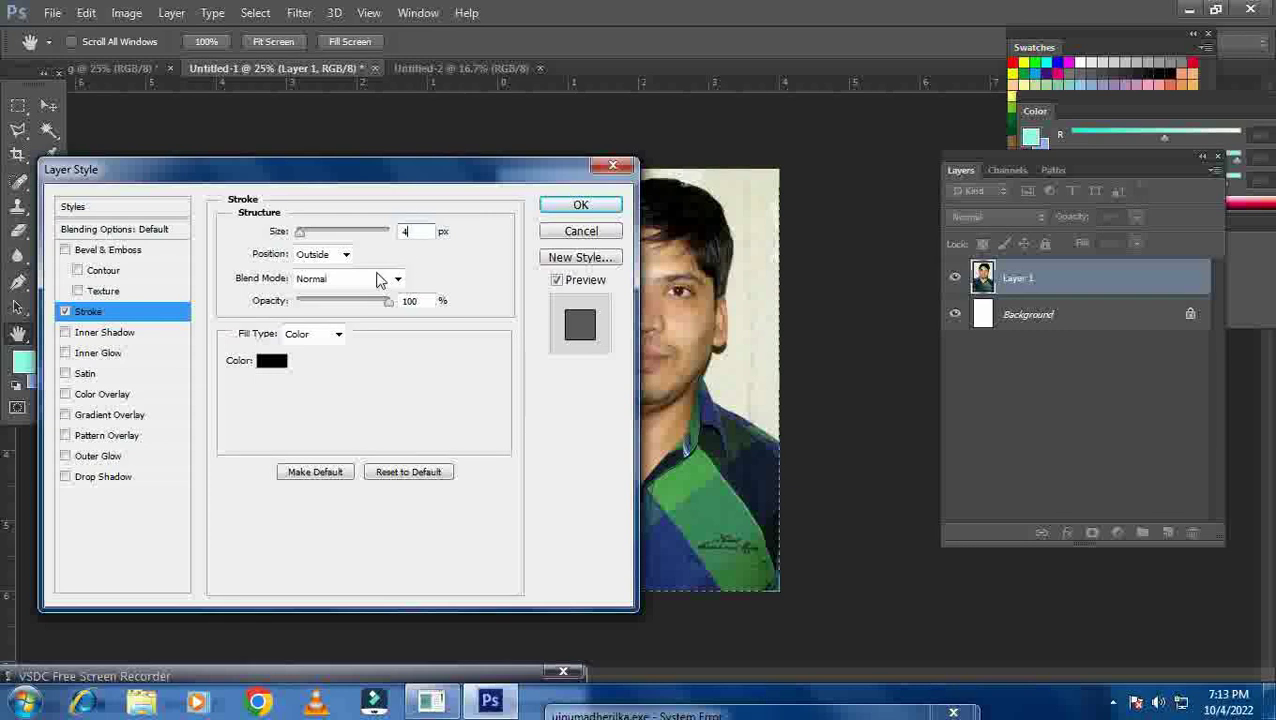
pyautogui.click(581, 207)
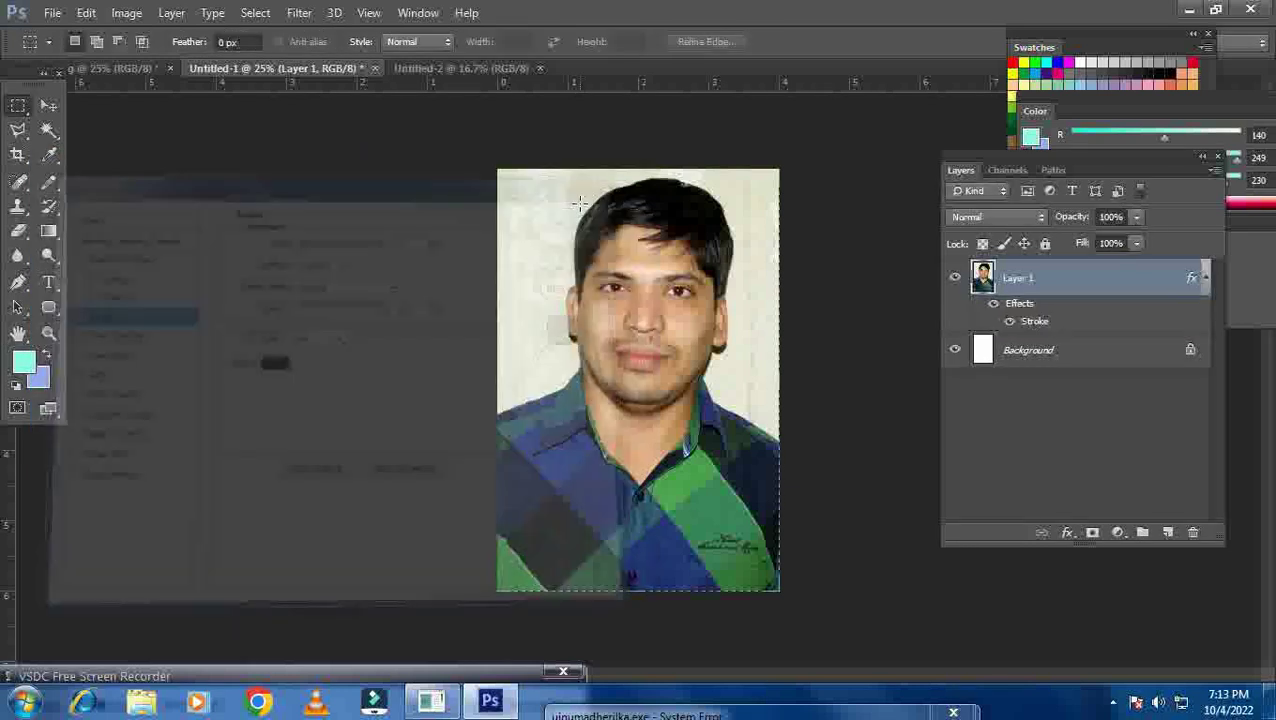
# Copy the stroked portrait into the 8 × 12 inch document and place it in the page's upper-left corner.
pyautogui.click(50, 108)
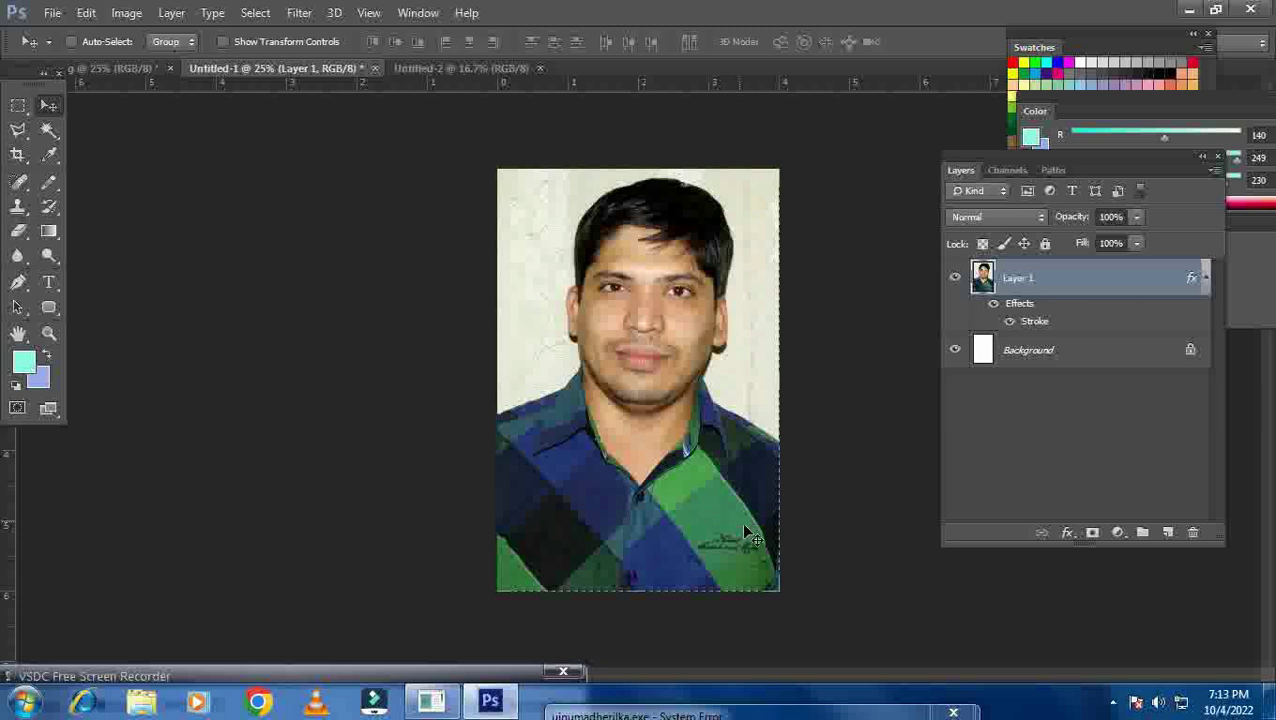
pyautogui.moveTo(679, 407)
pyautogui.mouseDown()
pyautogui.moveTo(220, 95)
pyautogui.moveTo(400, 64)
pyautogui.moveTo(613, 435)
pyautogui.moveTo(707, 469)
pyautogui.moveTo(676, 418)
pyautogui.moveTo(628, 420)
pyautogui.moveTo(641, 367)
pyautogui.mouseUp()
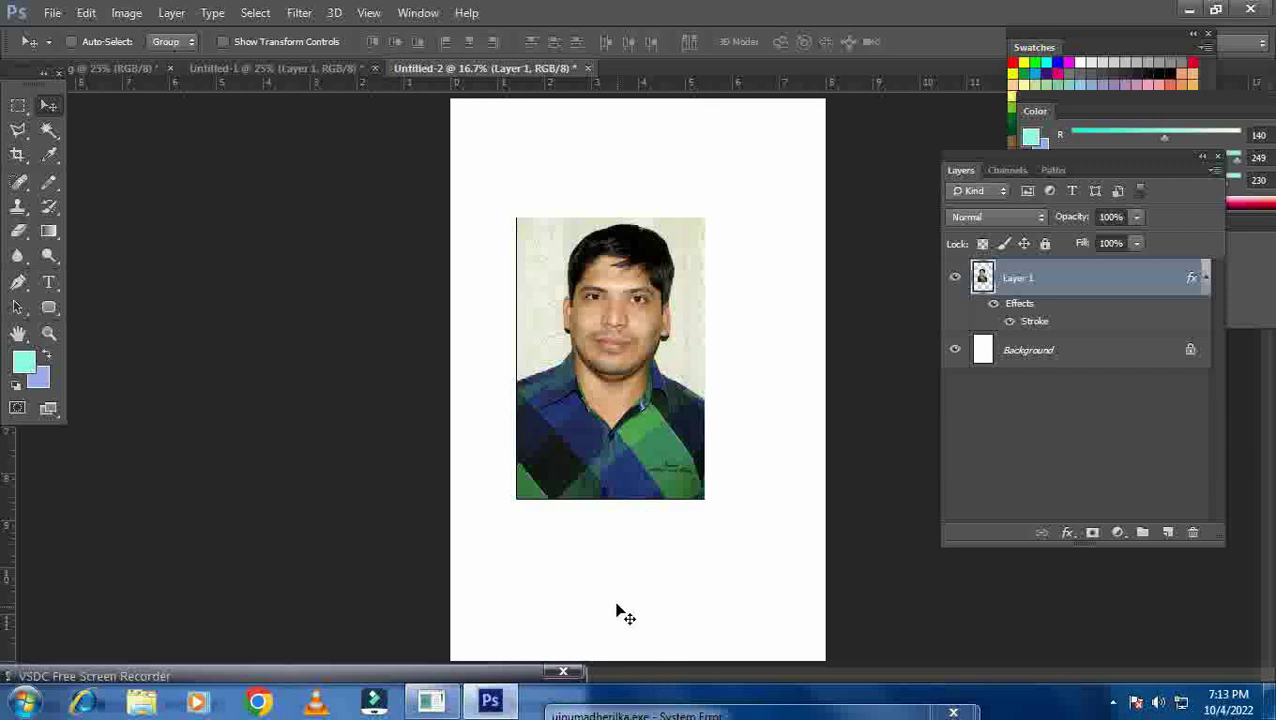
pyautogui.moveTo(538, 253); pyautogui.dragTo(490, 277)
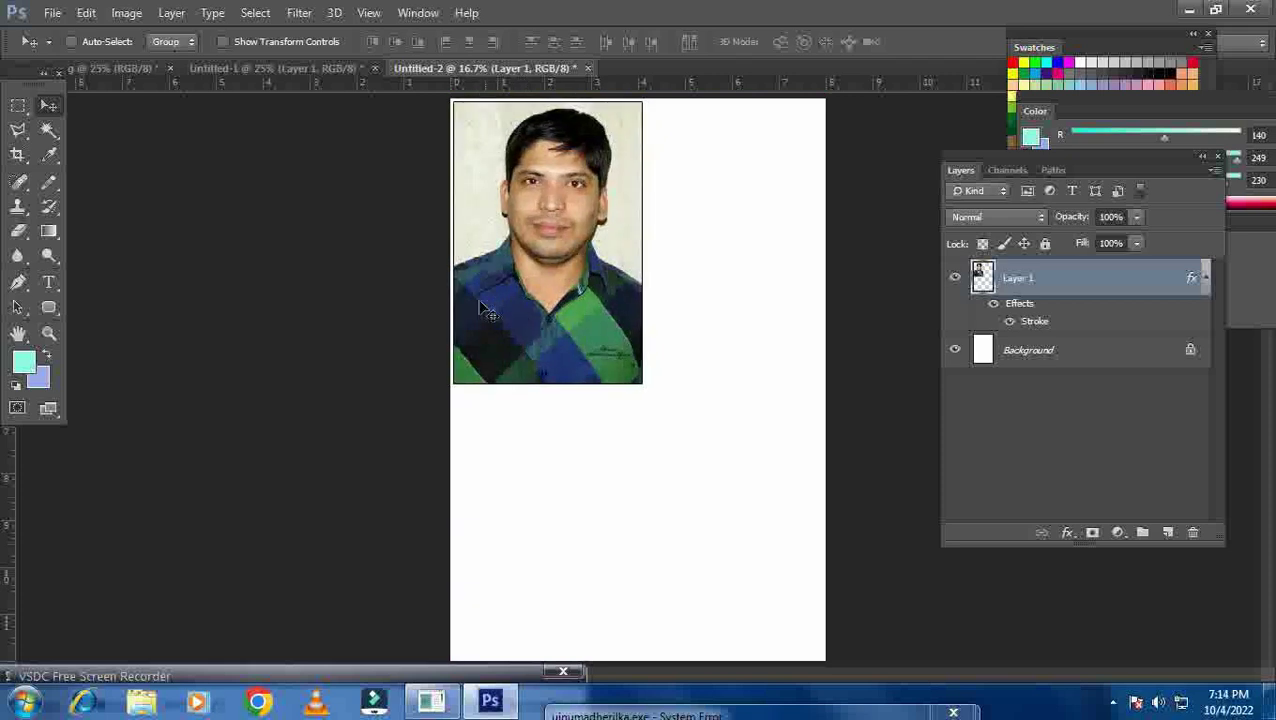
# Duplicate the portrait on the 8 × 12 inch page and place the copy directly to the right of the first one.
pyautogui.moveTo(539, 242); pyautogui.dragTo(718, 248)
pyautogui.press('Escape')
pyautogui.moveTo(535, 248); pyautogui.dragTo(712, 260)
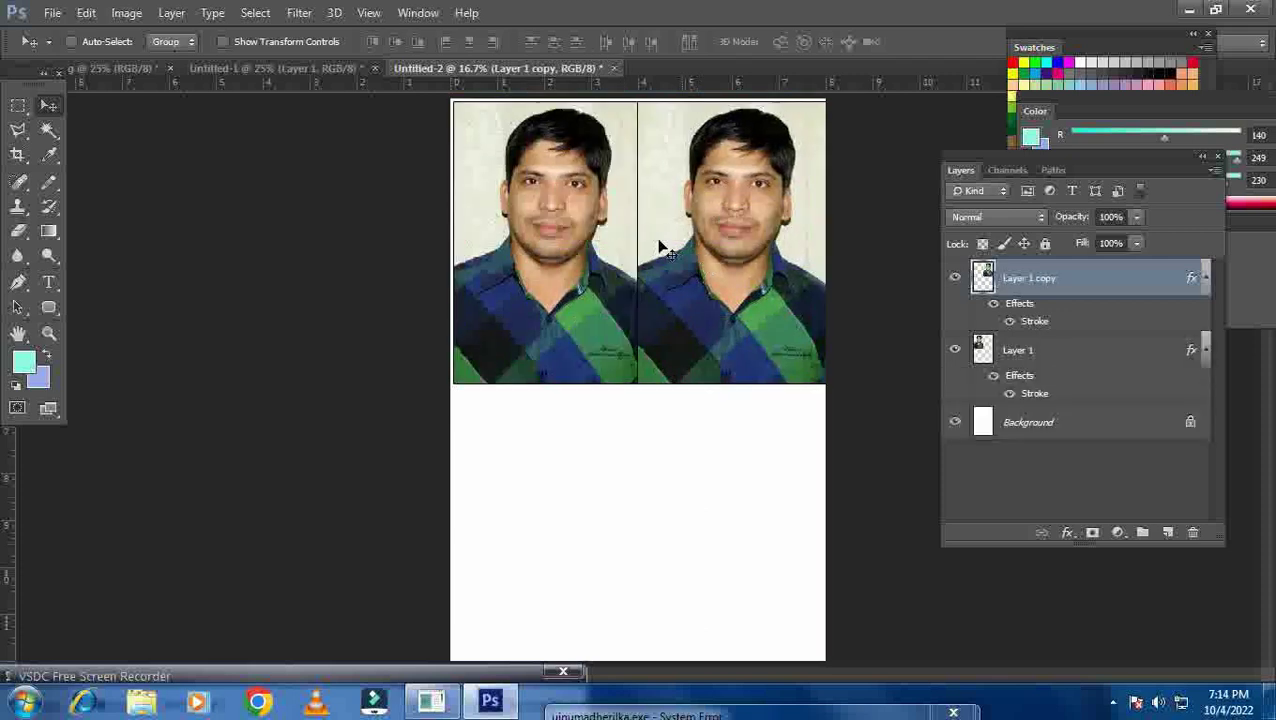
# Nudge the duplicated portrait to the right until a narrow white gap separates it from the first portrait.
pyautogui.hotkey('shift', 'Right')
pyautogui.hotkey('shift', 'Right')
pyautogui.hotkey('shift', 'Right')
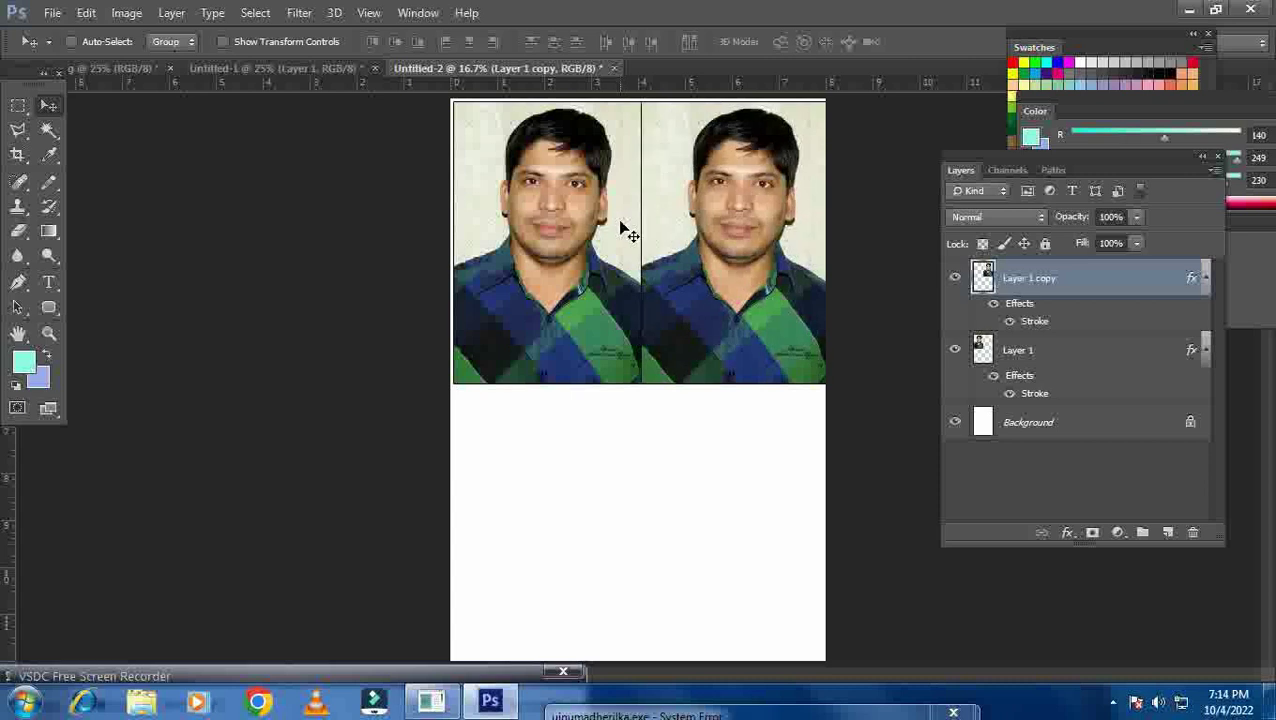
pyautogui.hotkey('shift', 'Right')
pyautogui.hotkey('shift', 'Right')
pyautogui.hotkey('shift', 'Right')
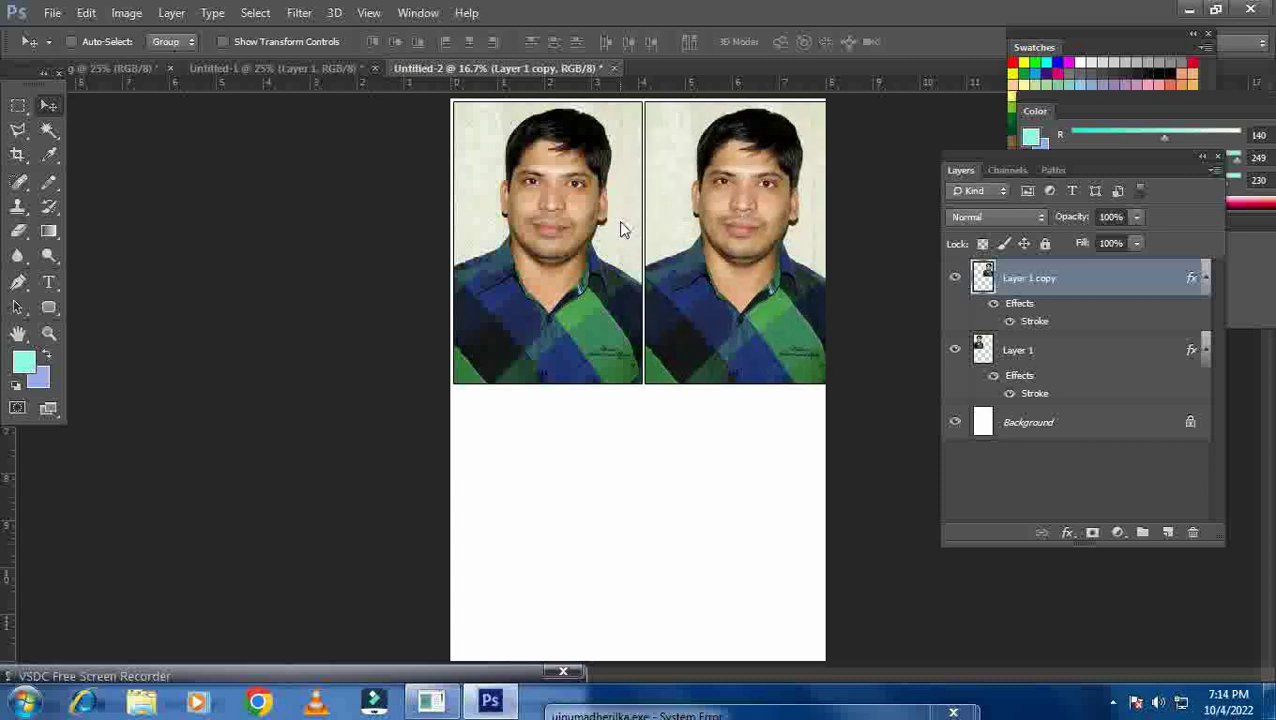
# Nudge the first portrait against the page's left edge and shift the second one slightly left, keeping a thin gap between them.
pyautogui.rightClick(566, 255)
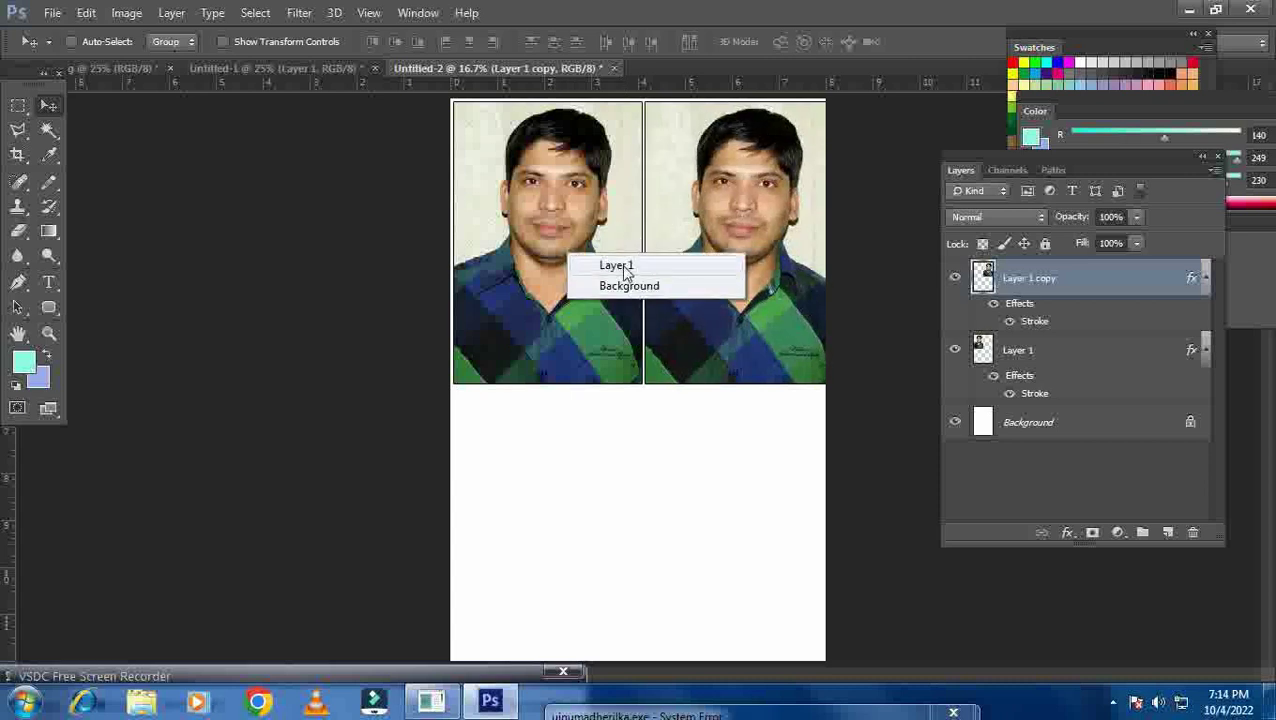
pyautogui.click(624, 265)
pyautogui.hotkey('shift', 'Left')
pyautogui.rightClick(670, 266)
pyautogui.click(704, 272)
pyautogui.hotkey('shift', 'Left')
pyautogui.hotkey('shift', 'Left')
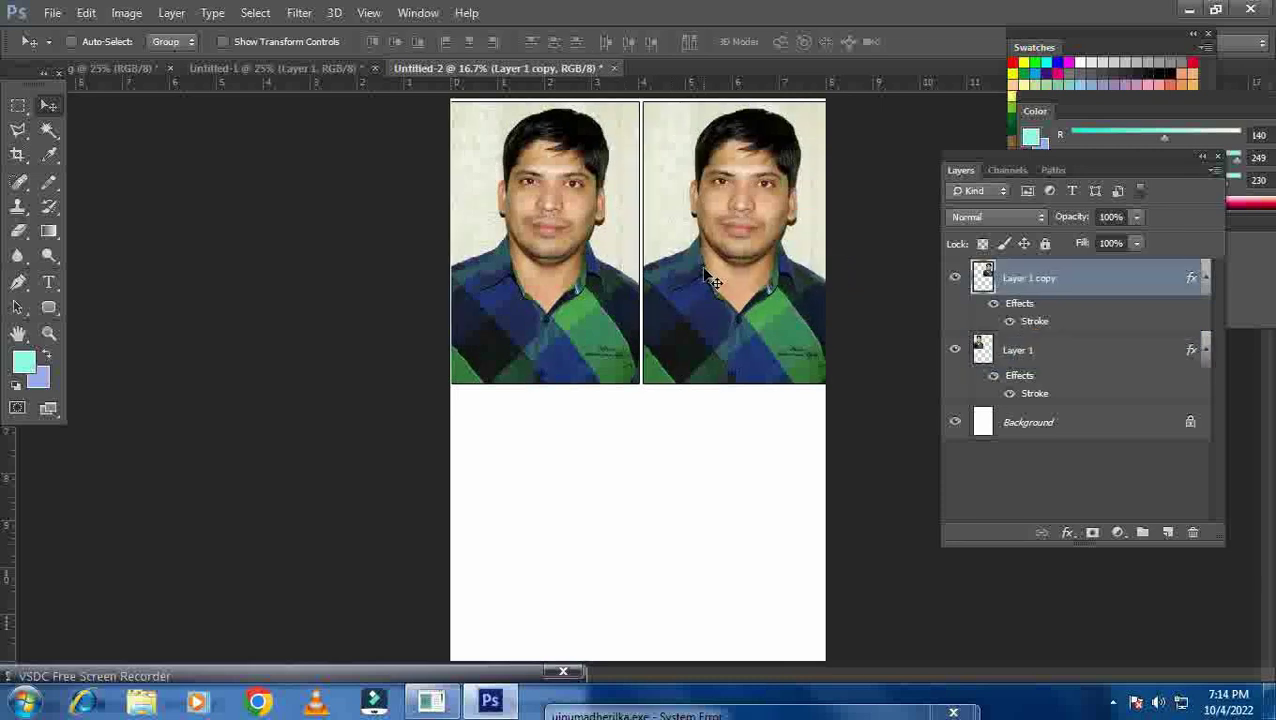
pyautogui.hotkey('shift', 'Right')
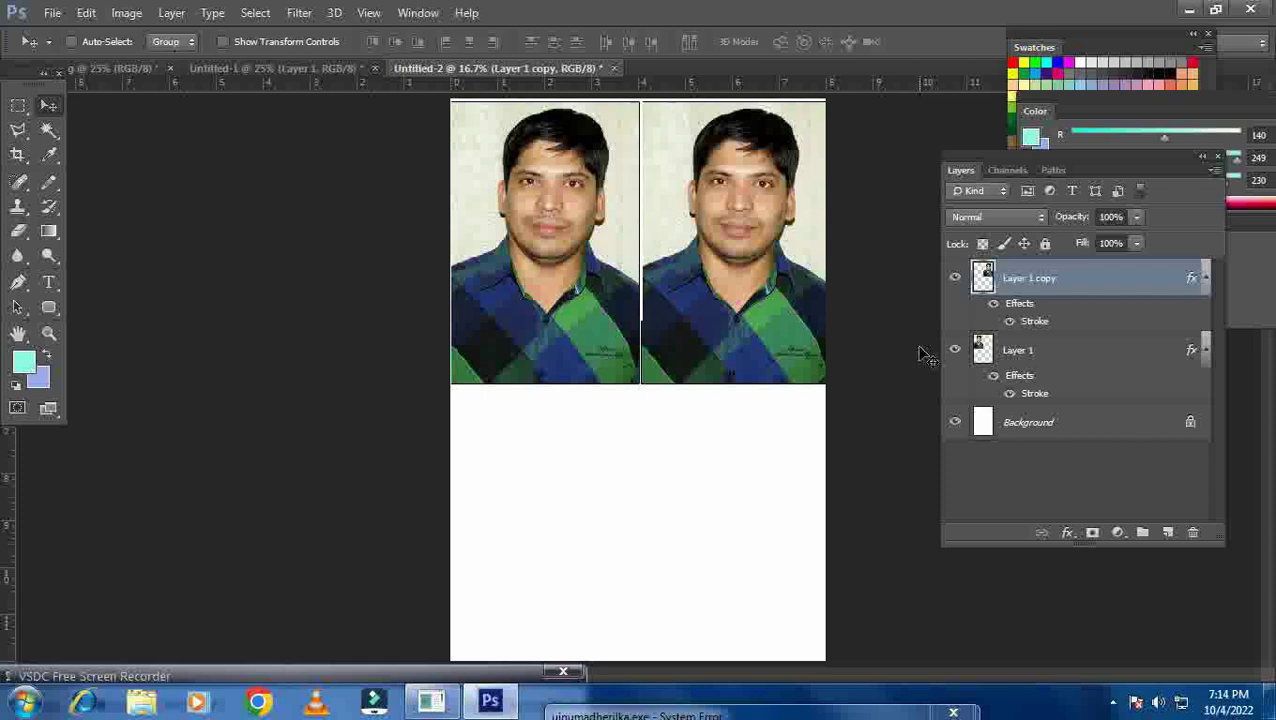
# Merge the two portrait layers into one and place a duplicate of the pair directly below, in the page's lower half.
pyautogui.click(1022, 428)
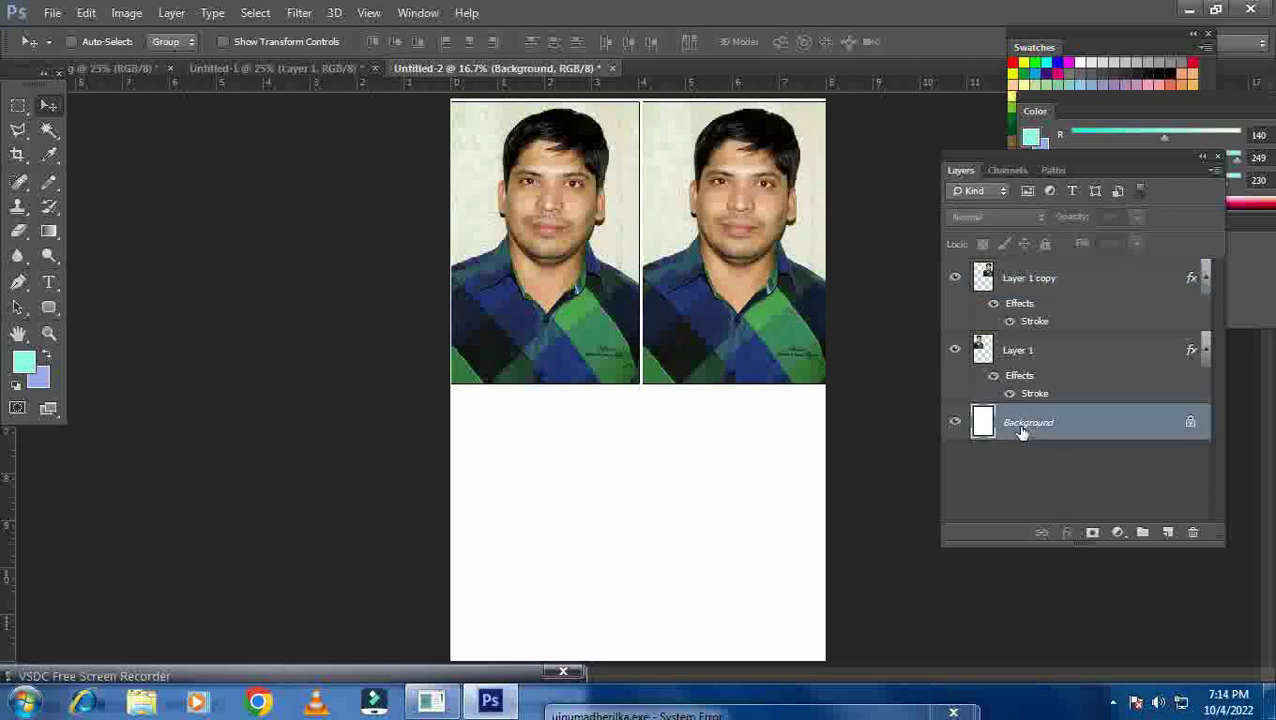
pyautogui.click(1025, 368)
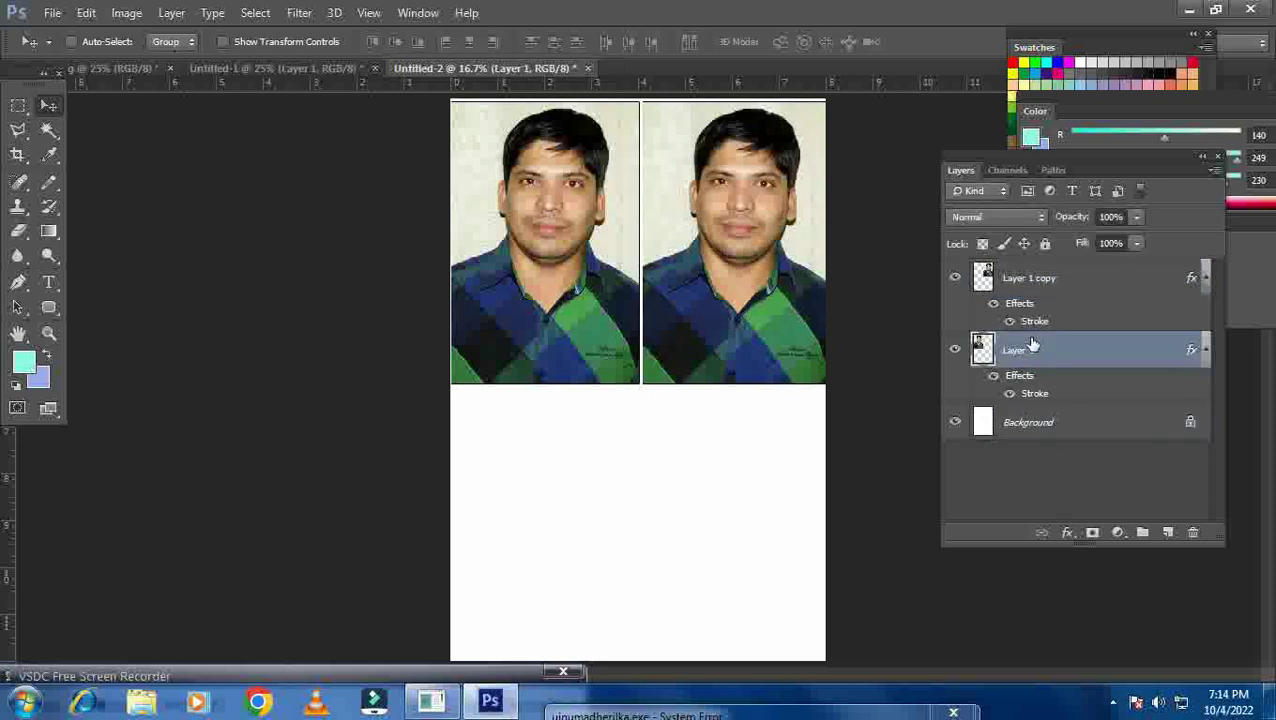
pyautogui.keyDown('shift'); pyautogui.click(1016, 309); pyautogui.keyUp('shift')
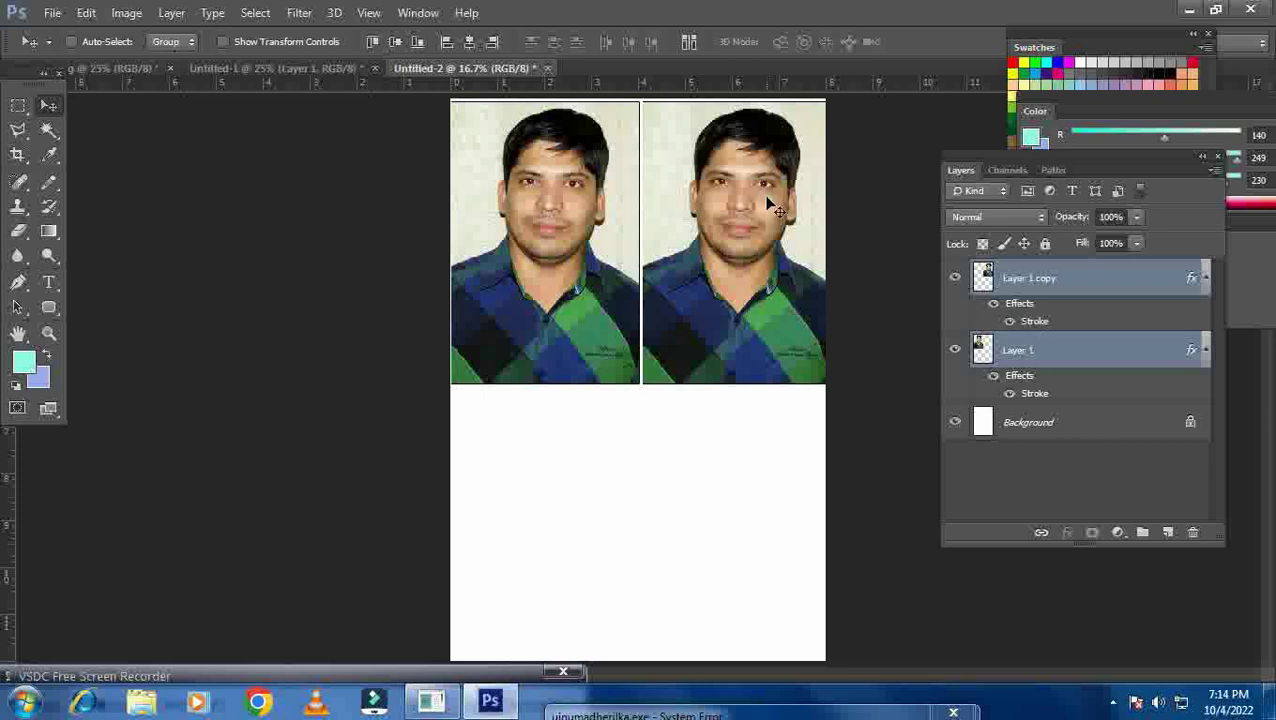
pyautogui.hotkey('ctrl', 'e')
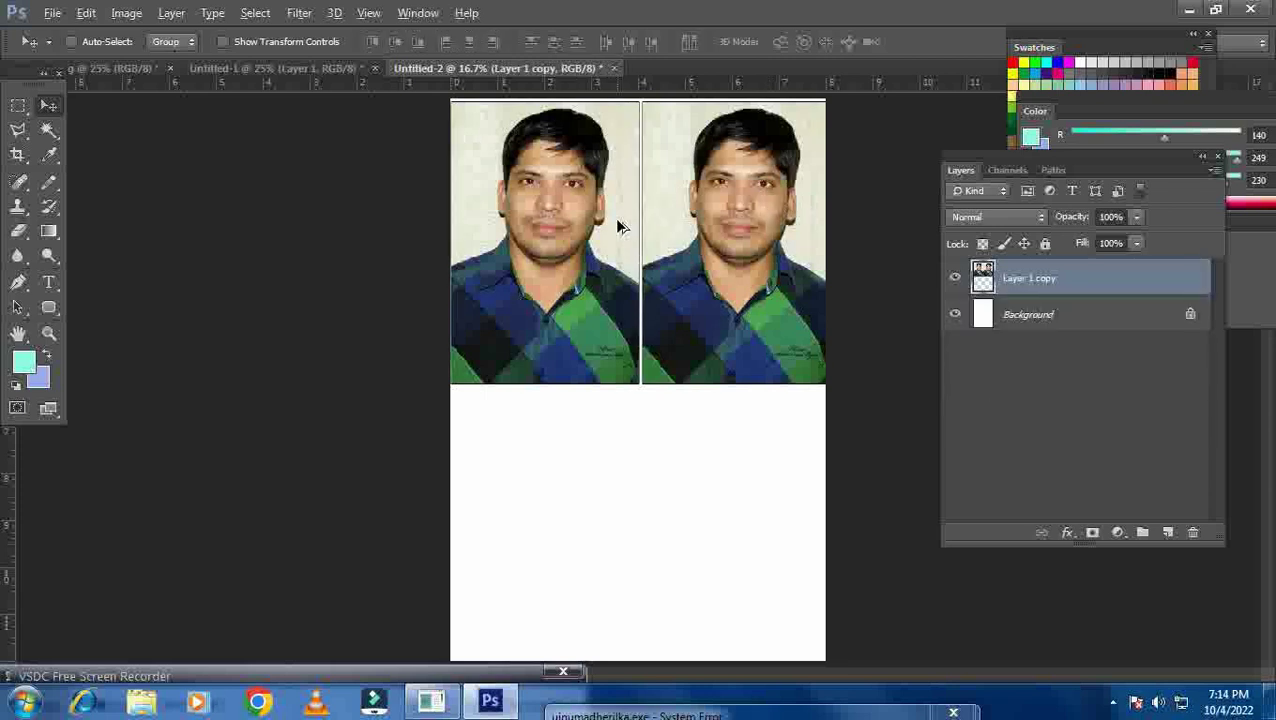
pyautogui.moveTo(598, 236); pyautogui.dragTo(574, 498)
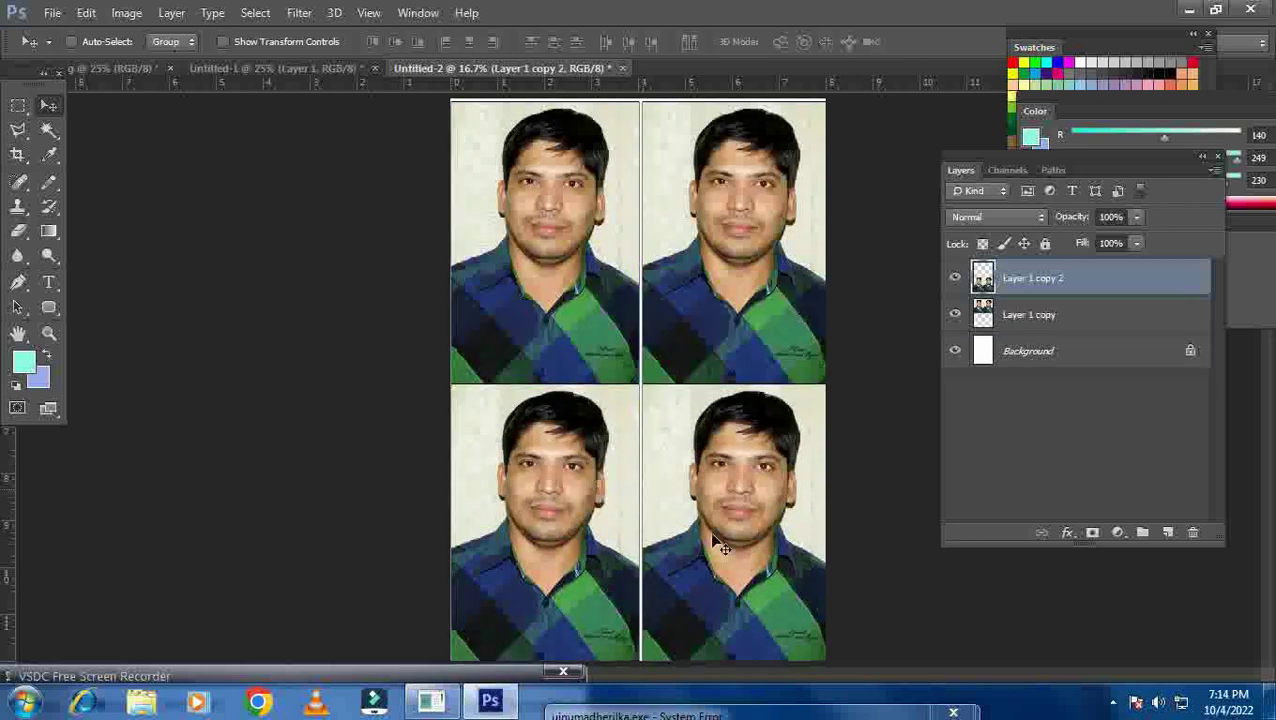